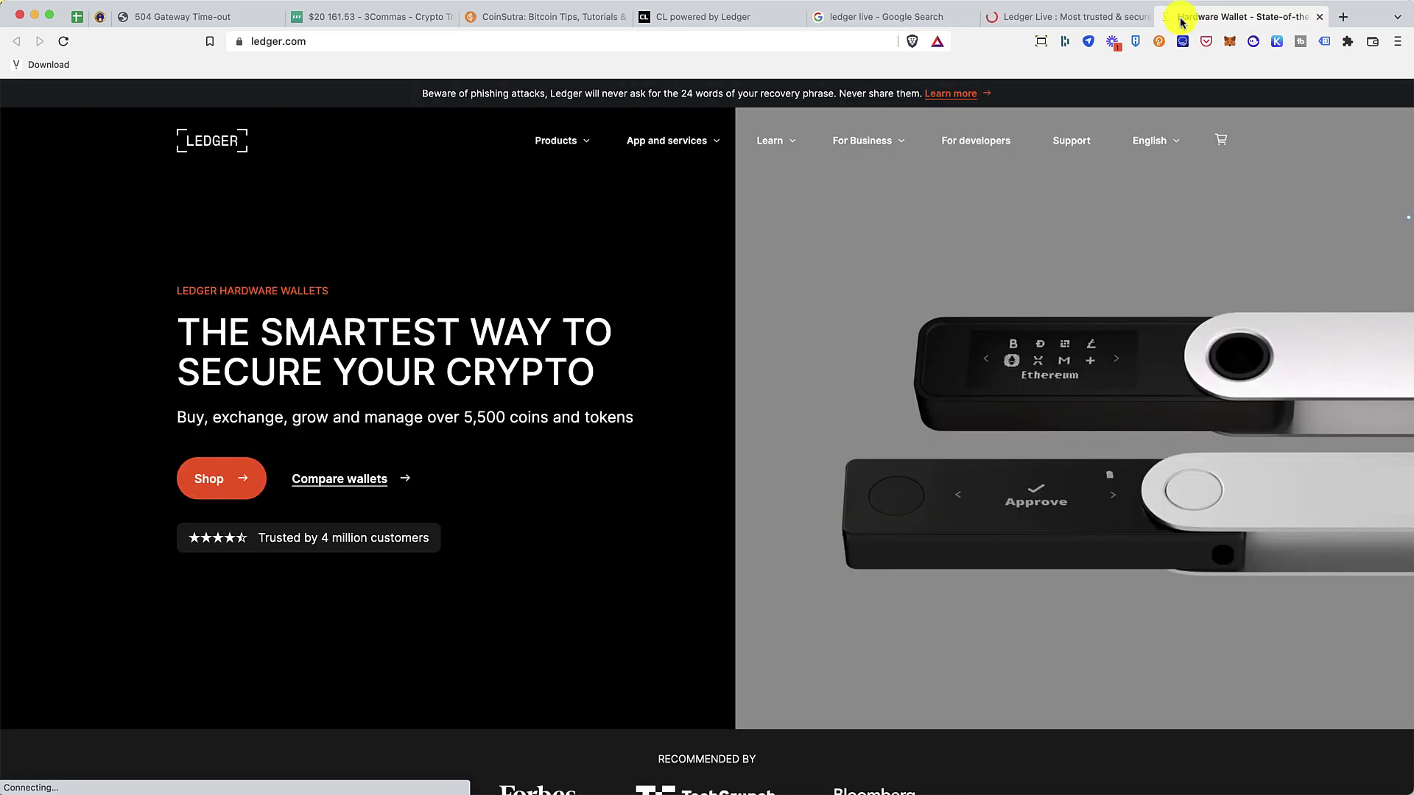
# - Glance at the Ledger Live product page, then go back to the hardware wallet home page
pyautogui.click(1051, 16)
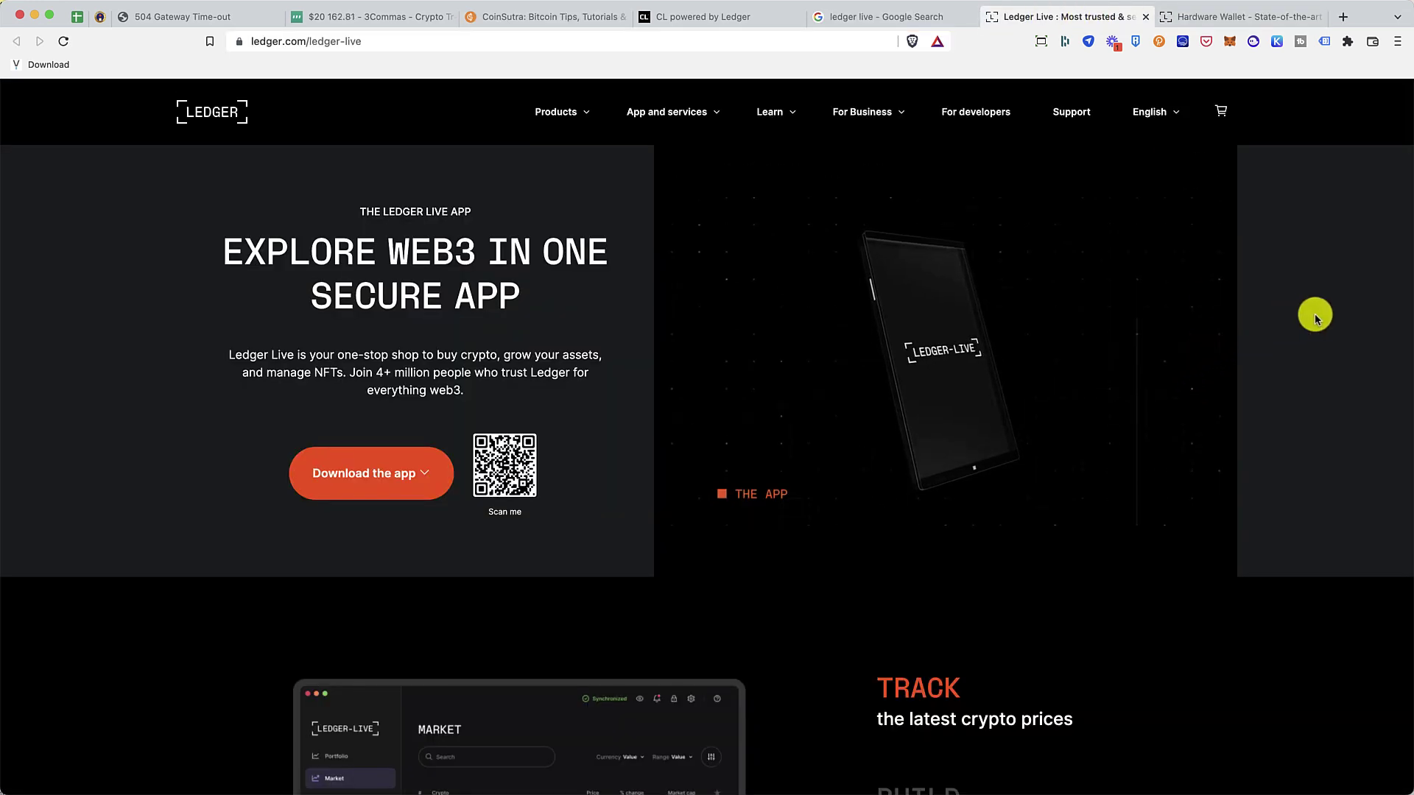
pyautogui.scroll(-5, 1311, 313)
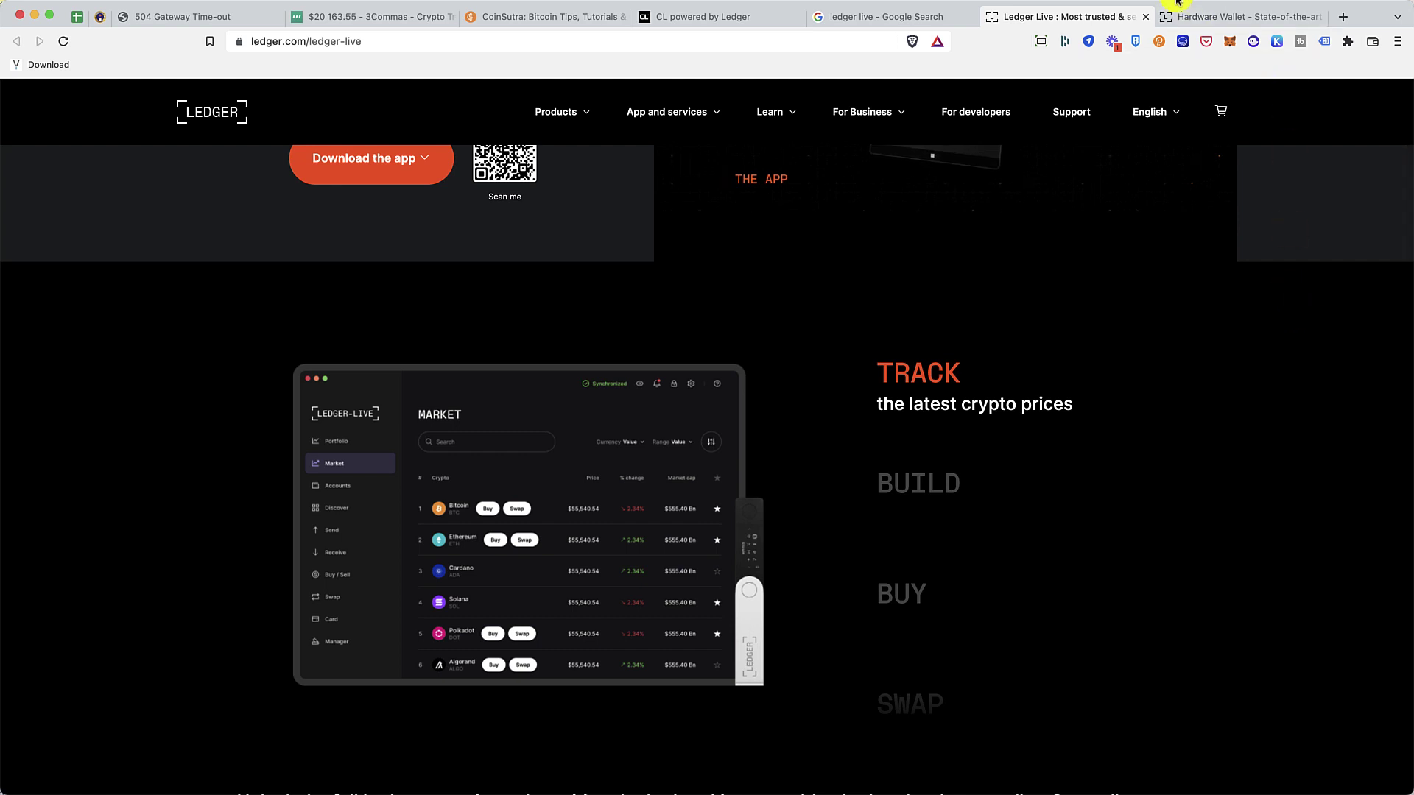
pyautogui.click(1208, 22)
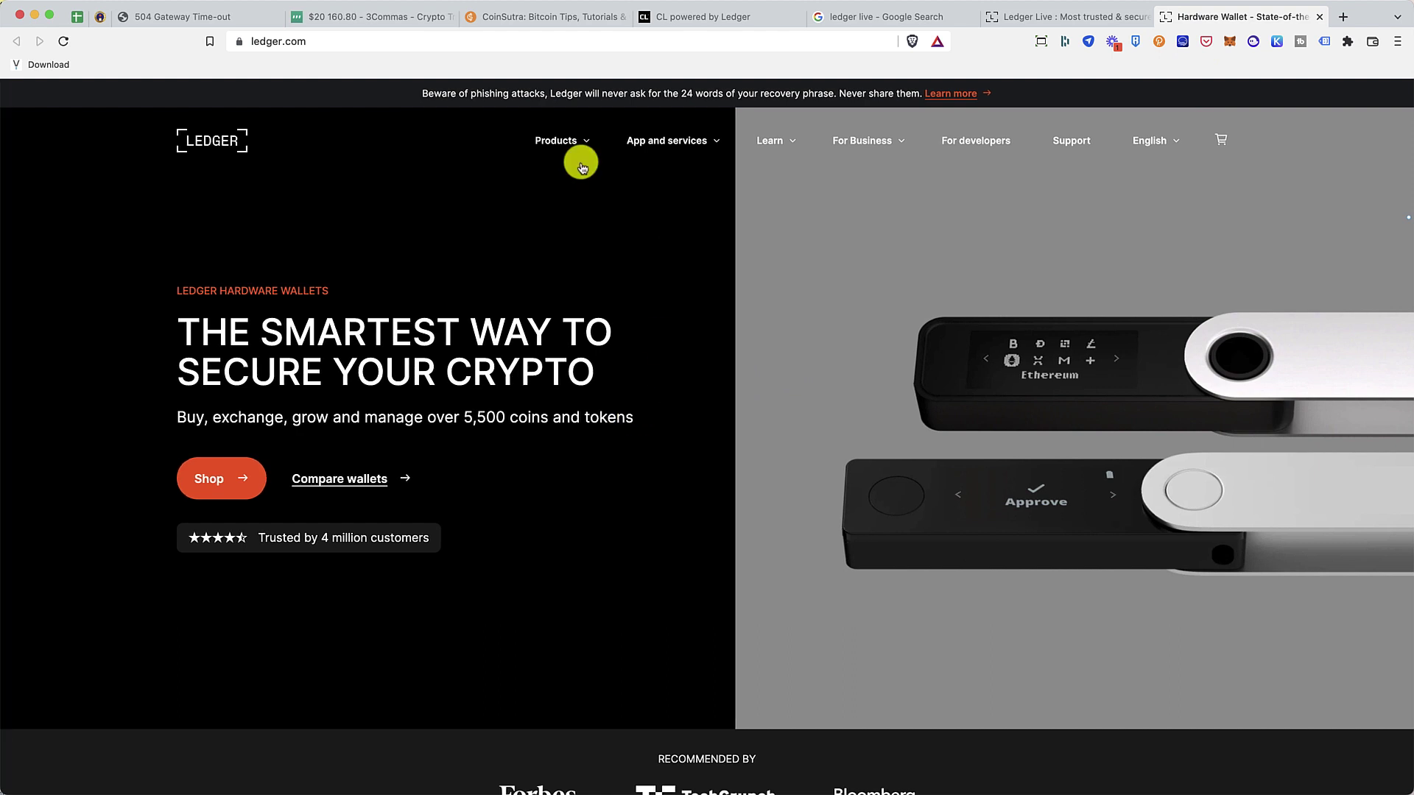
pyautogui.moveTo(579, 144)
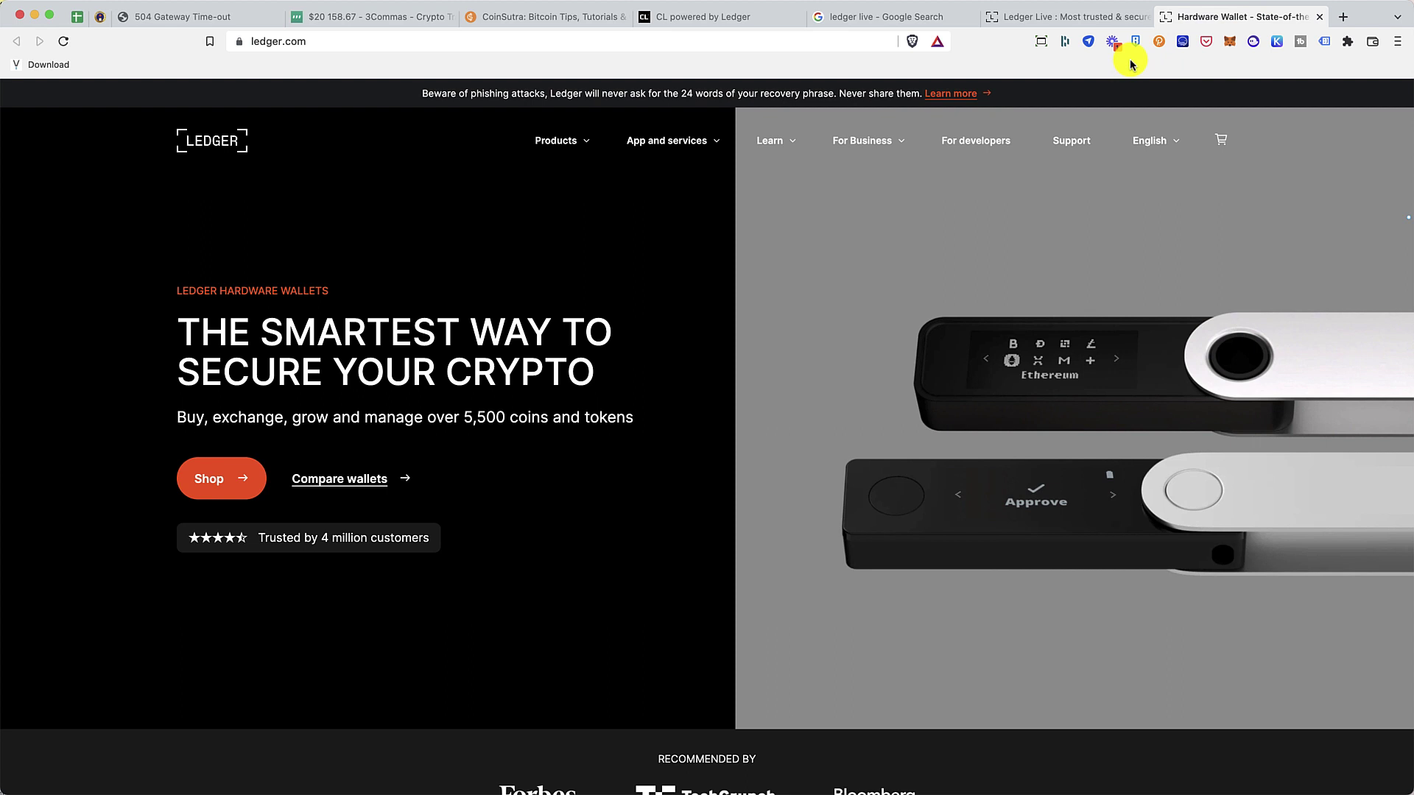
# - Return to the Ledger Live page, scroll through it, and reveal the Windows, Mac and Linux download options
pyautogui.click(1082, 17)
pyautogui.scroll(5, 554, 321)
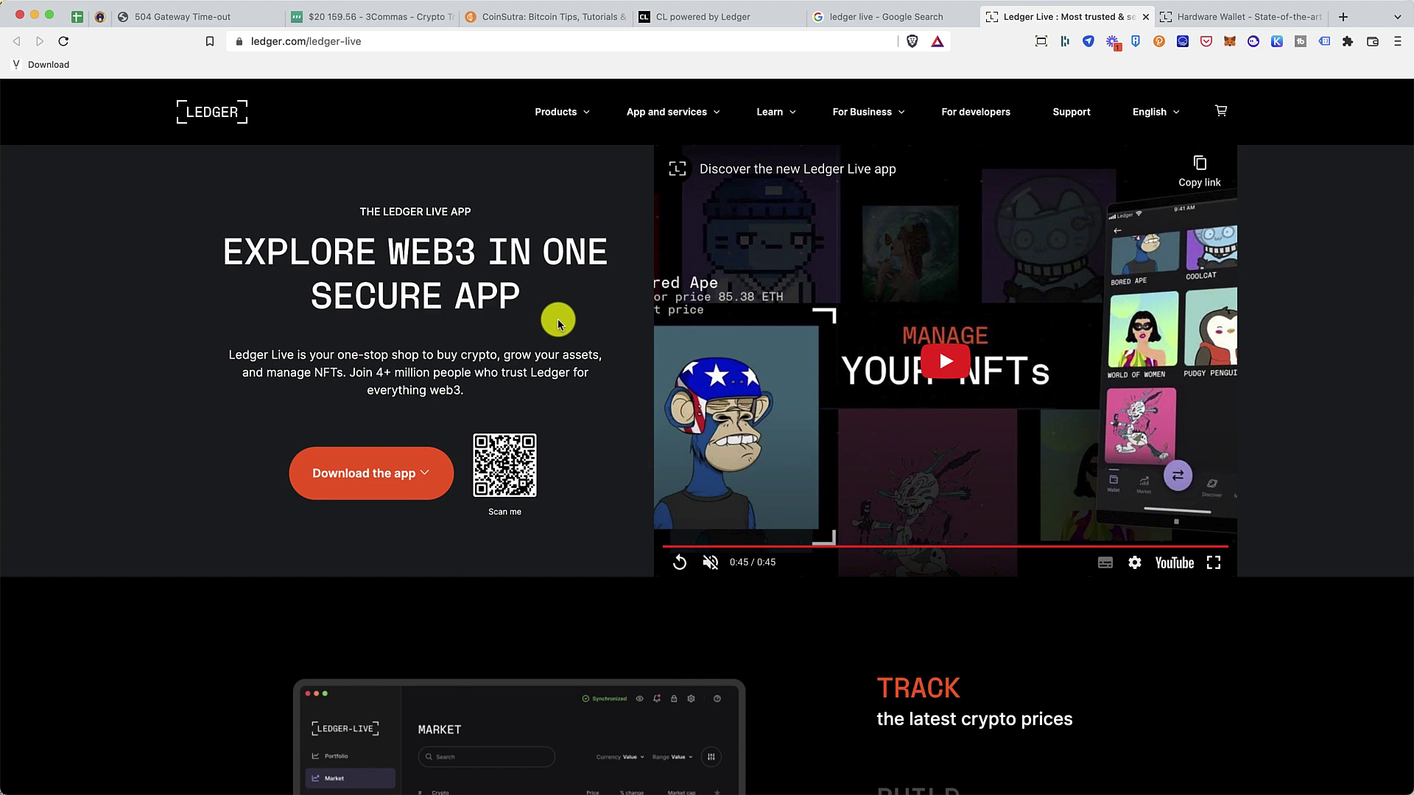
pyautogui.scroll(-5, 558, 318)
pyautogui.scroll(-15, 558, 322)
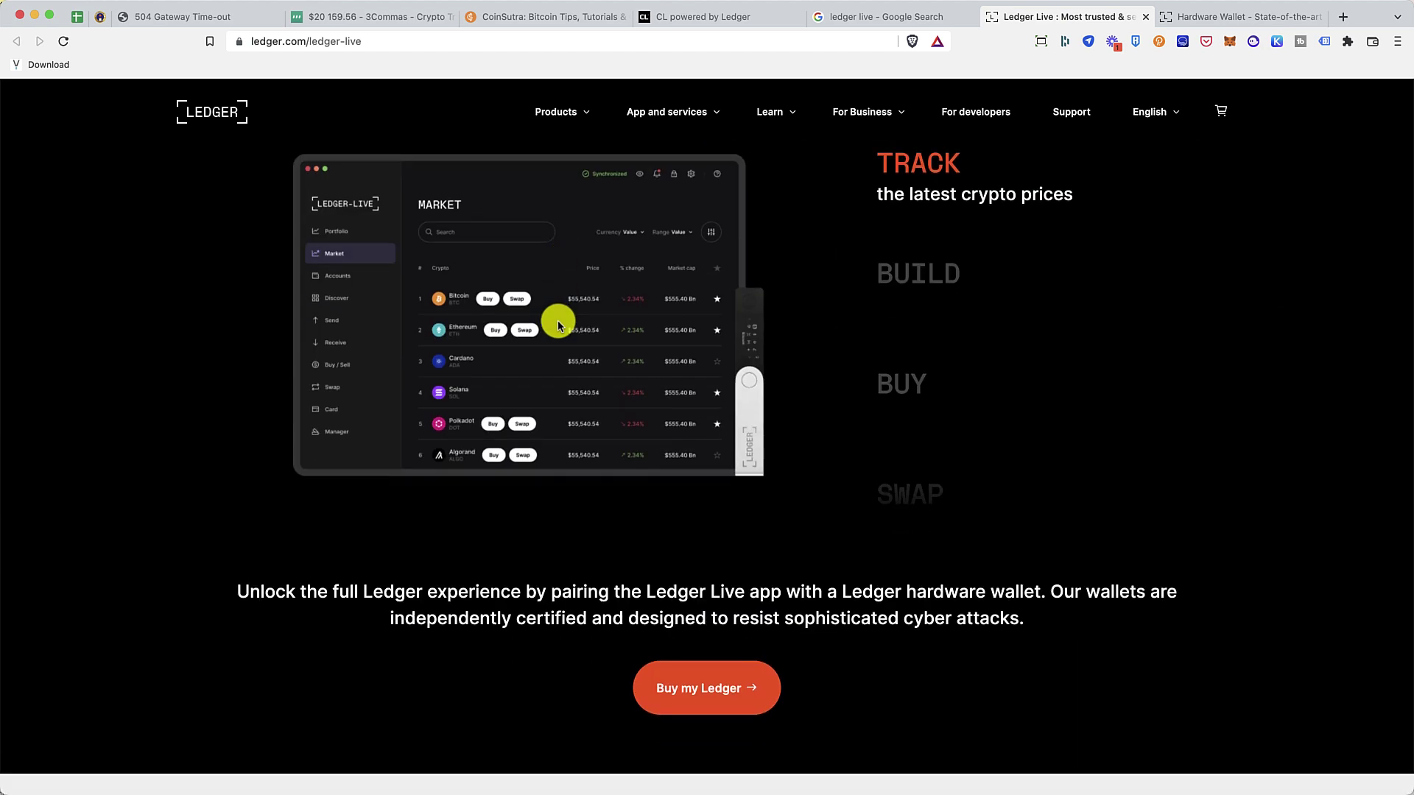
pyautogui.scroll(-7, 557, 326)
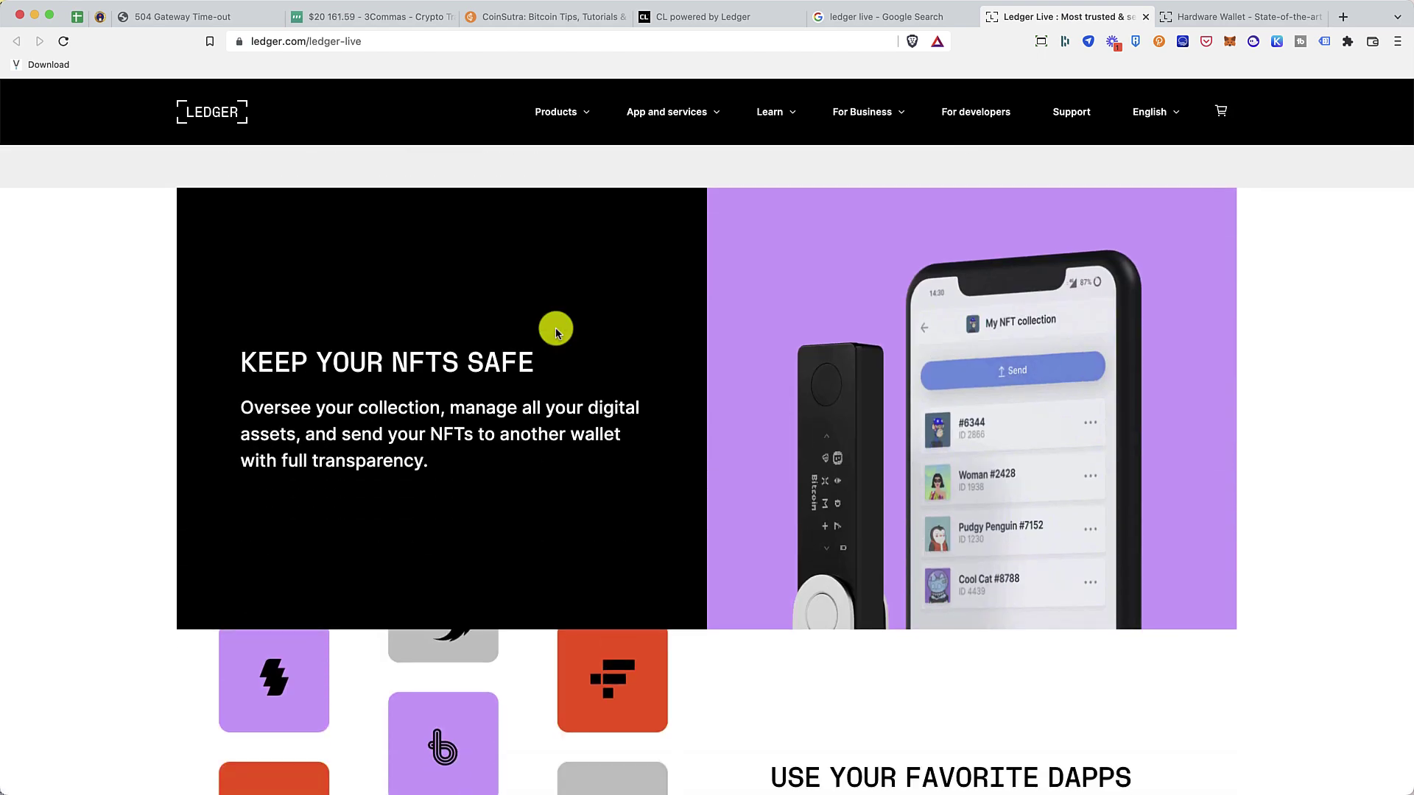
pyautogui.scroll(-5, 555, 327)
pyautogui.scroll(20, 555, 327)
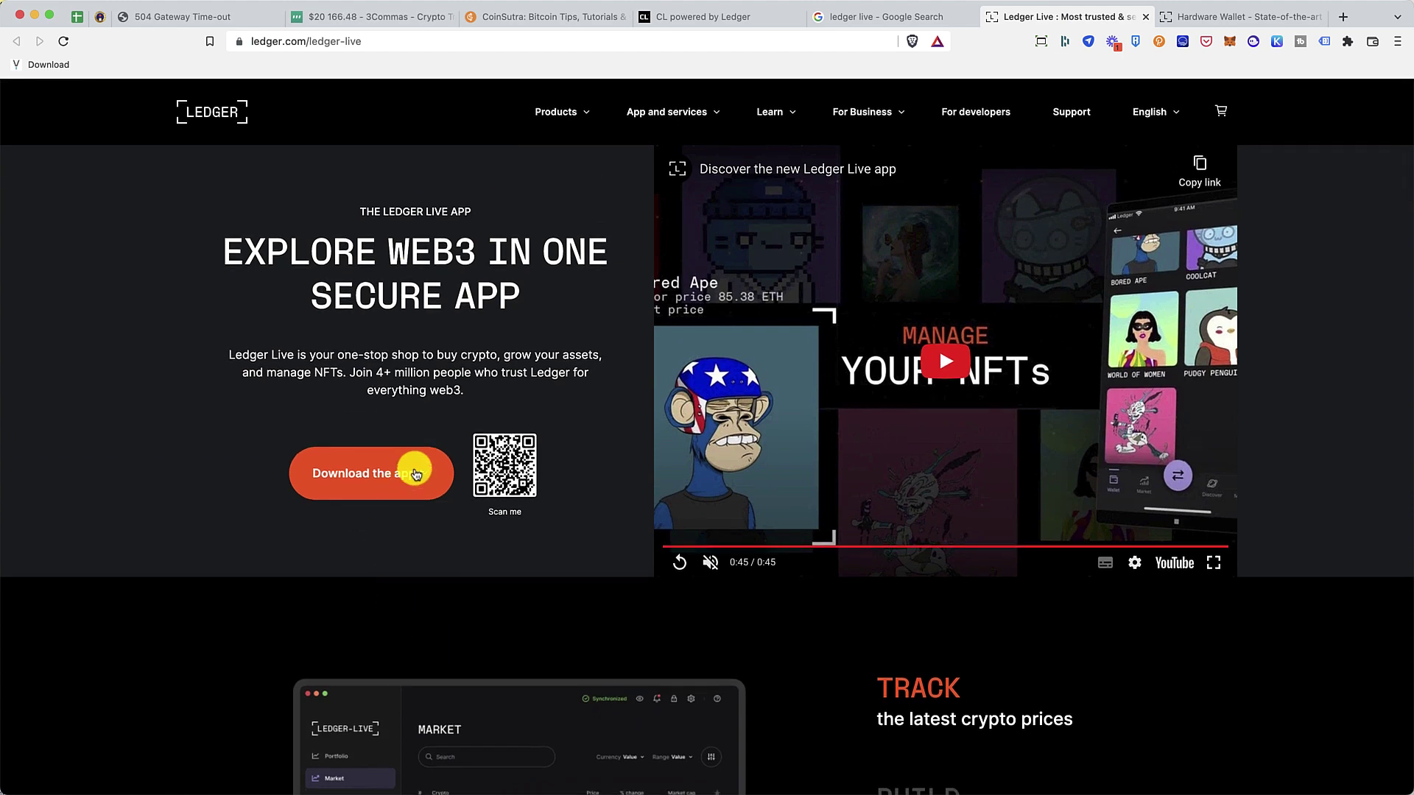
pyautogui.click(410, 470)
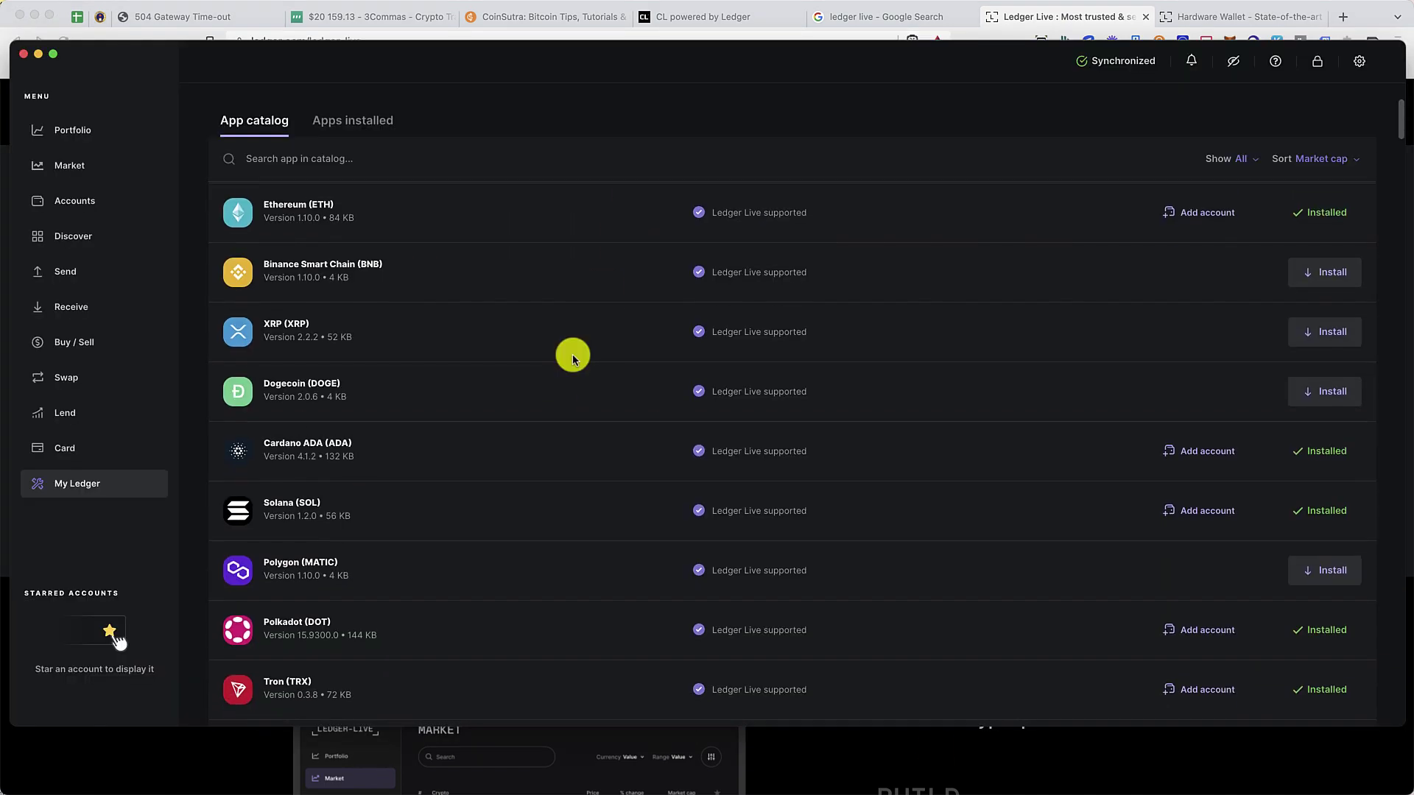
pyautogui.scroll(5, 572, 353)
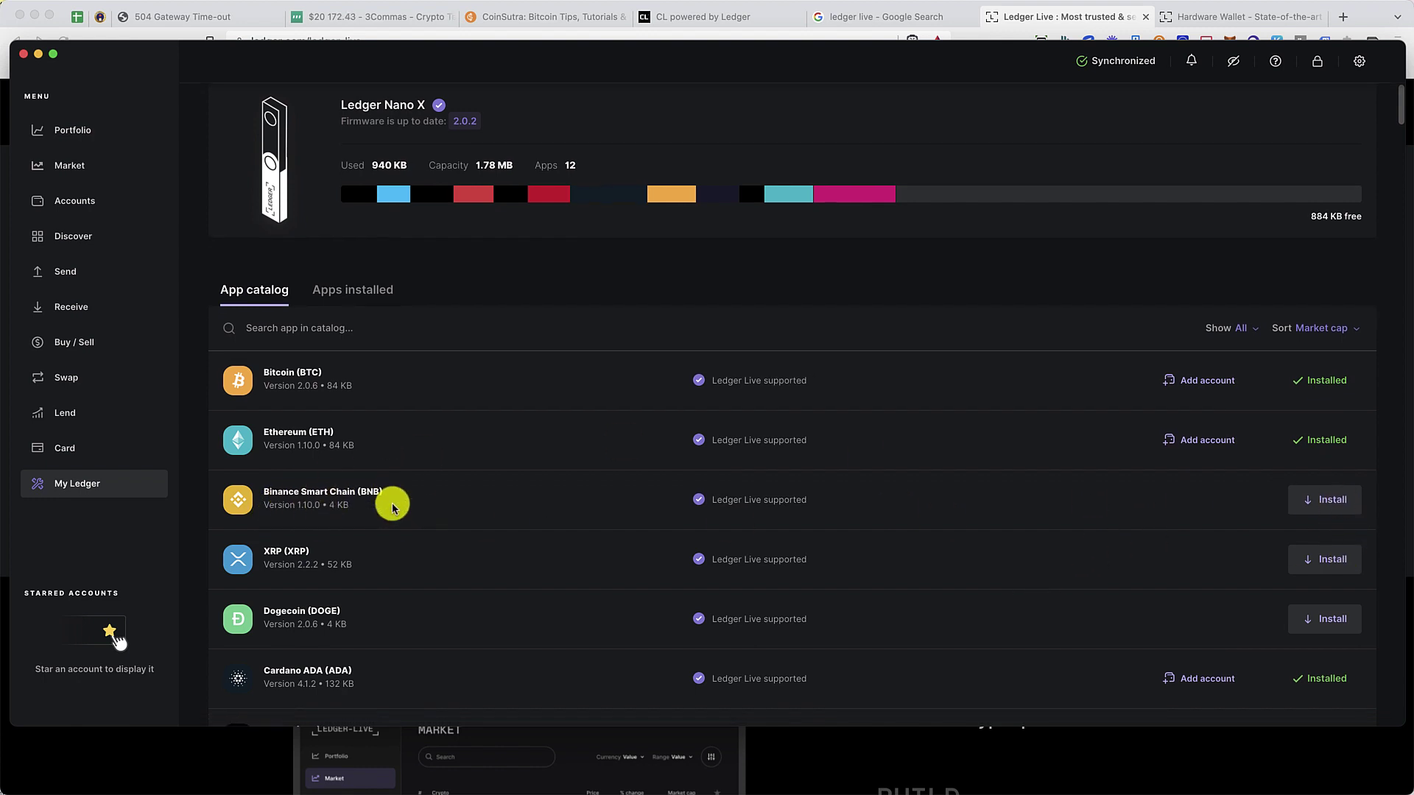
pyautogui.scroll(-3, 320, 519)
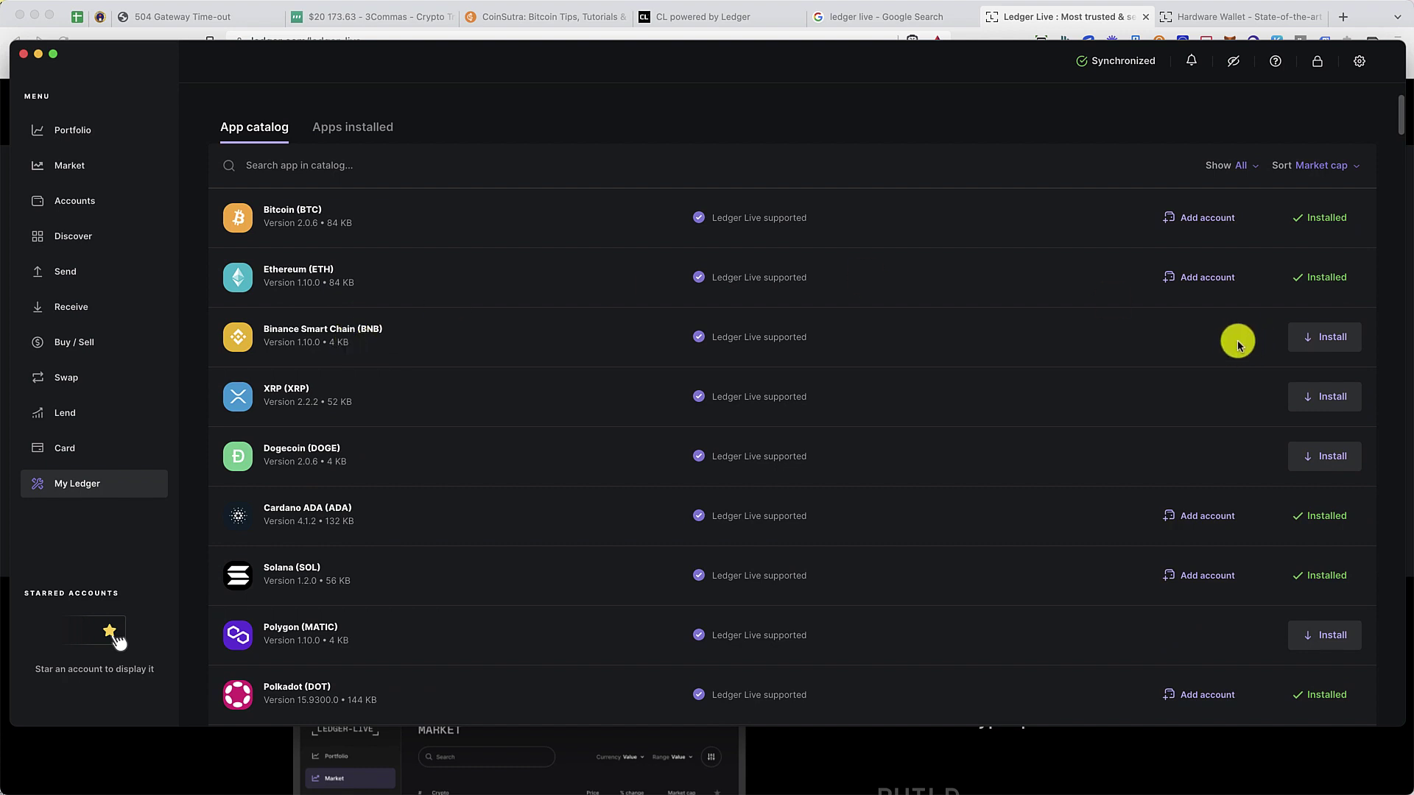
pyautogui.scroll(3, 536, 404)
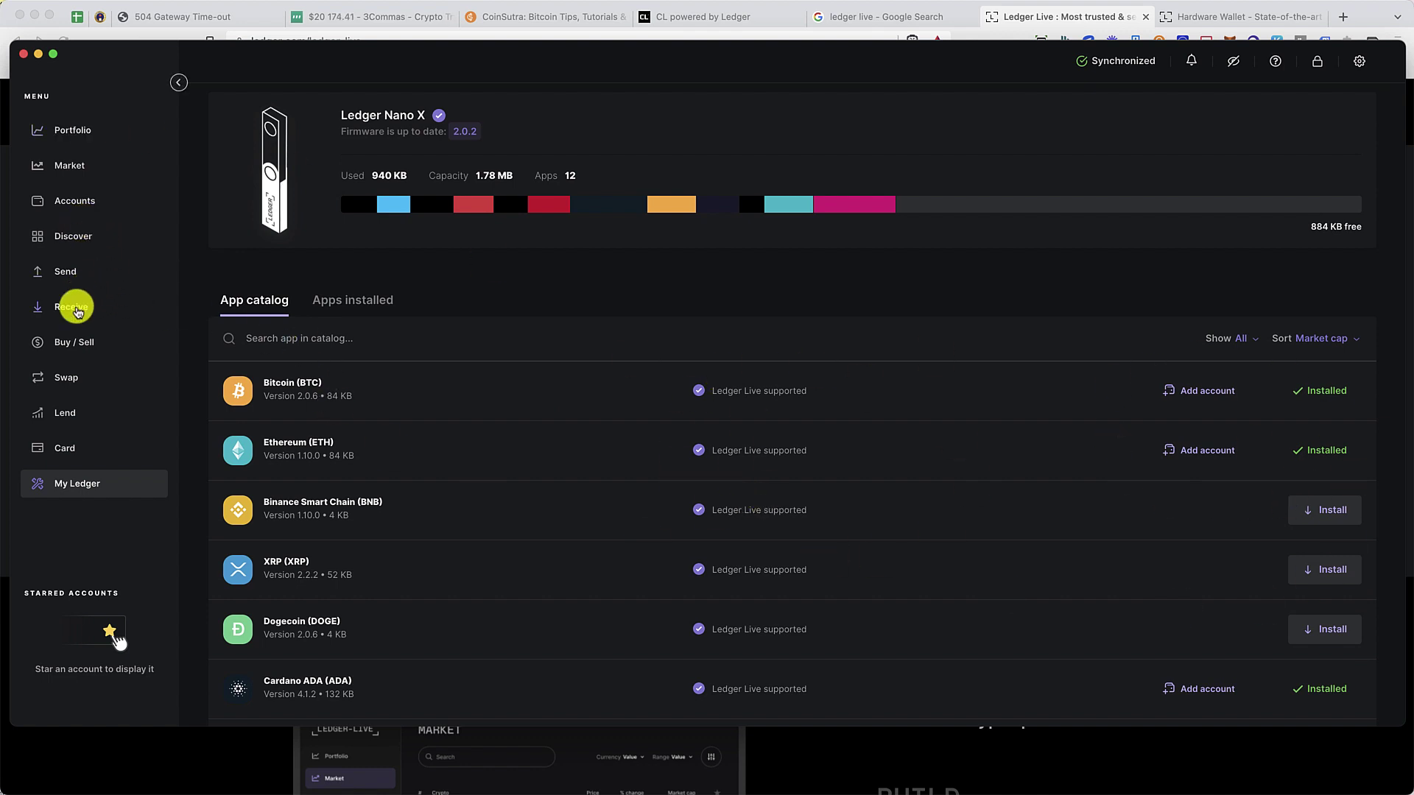
# - Open and dismiss the Receive dialog, then open and dismiss the Send dialog
pyautogui.click(72, 306)
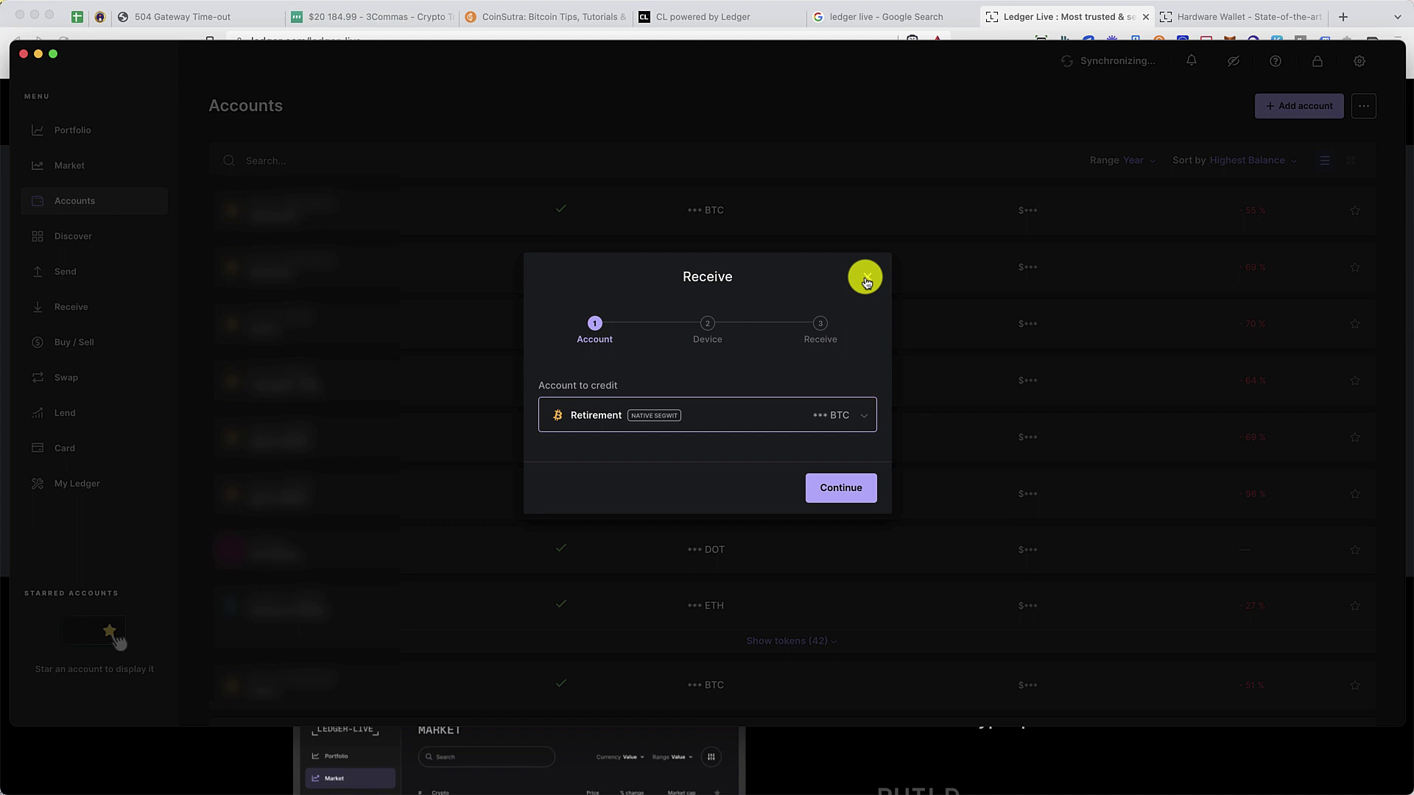
pyautogui.click(866, 279)
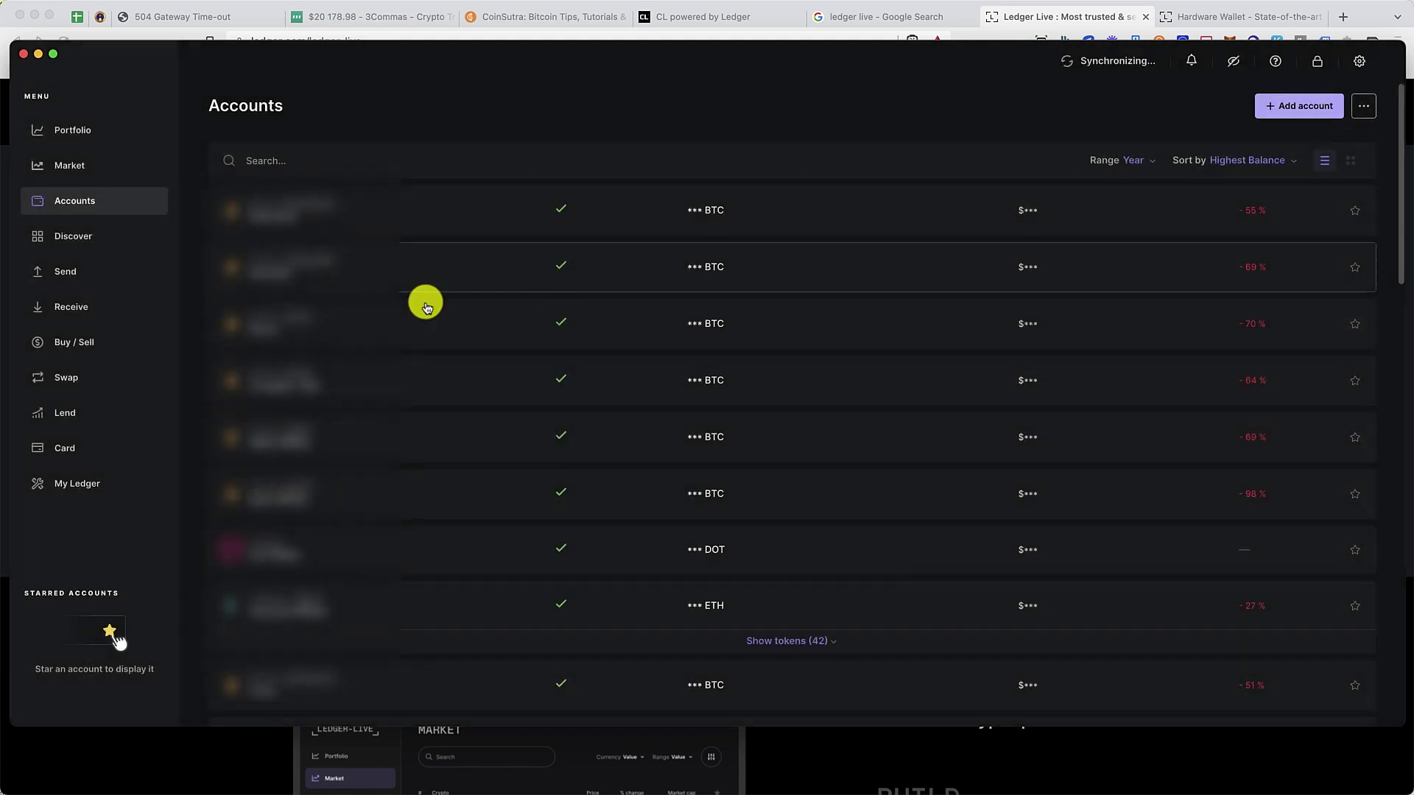
pyautogui.click(62, 276)
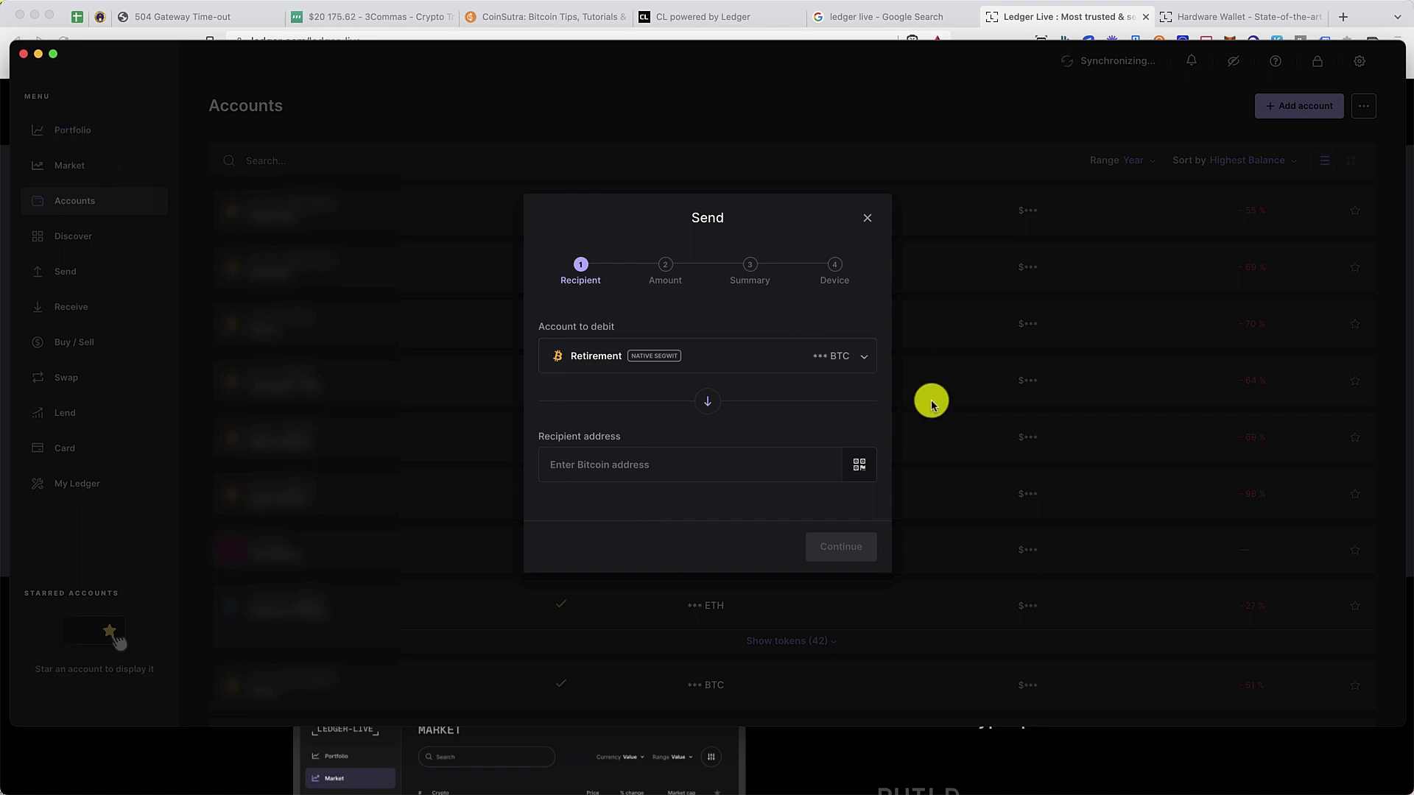
pyautogui.click(867, 218)
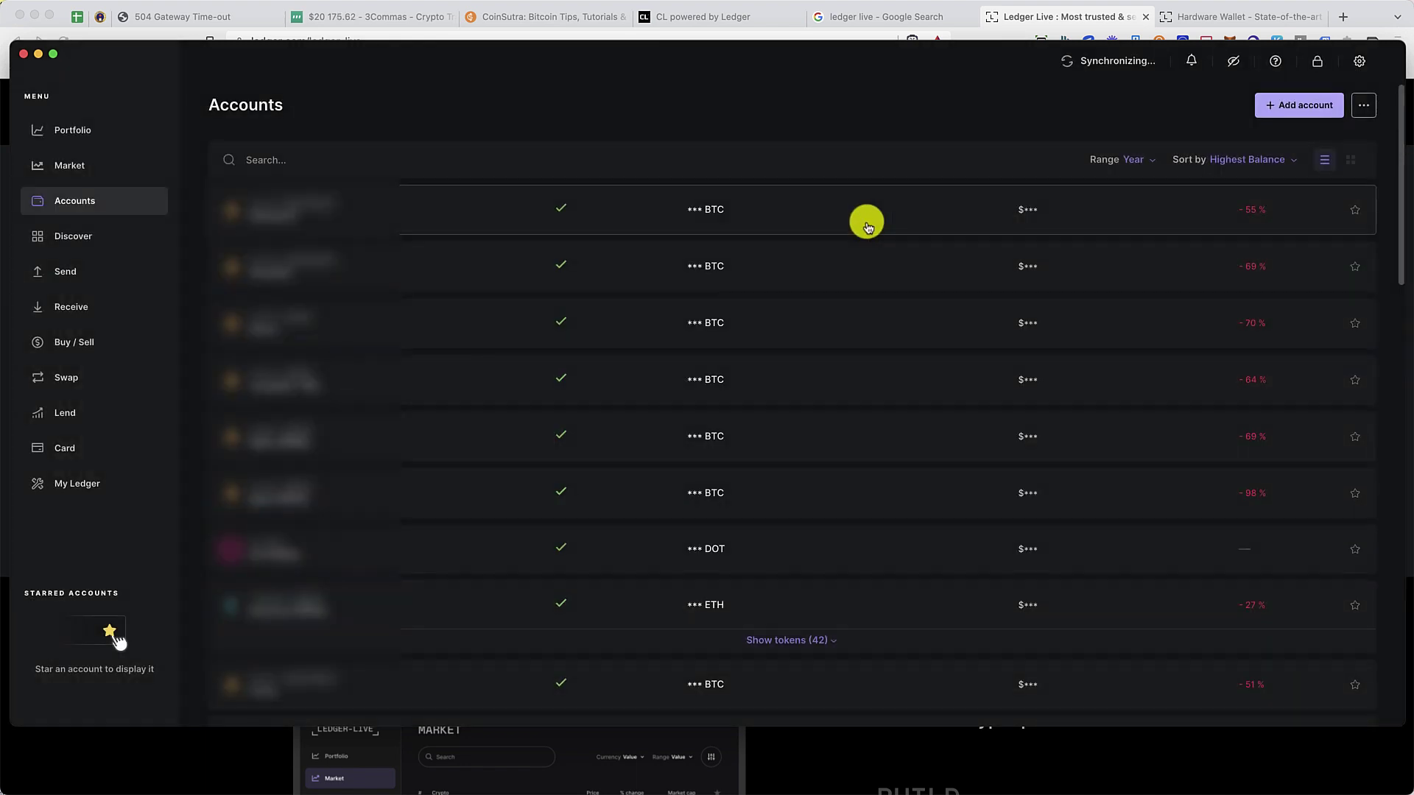
# - View the Portfolio balance chart and the 52-asset allocation list, led by Bitcoin at 65.91%
pyautogui.click(56, 133)
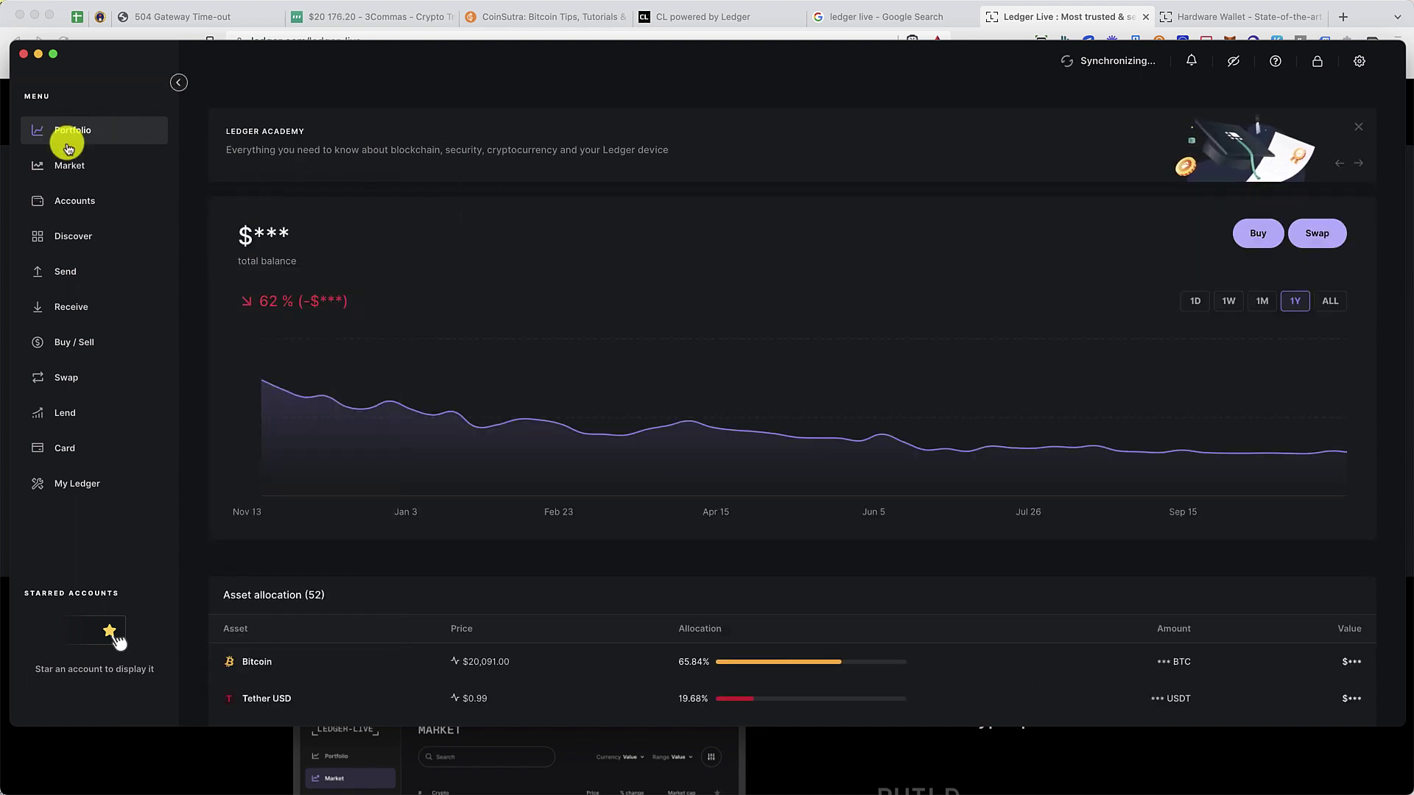
pyautogui.scroll(-3, 620, 205)
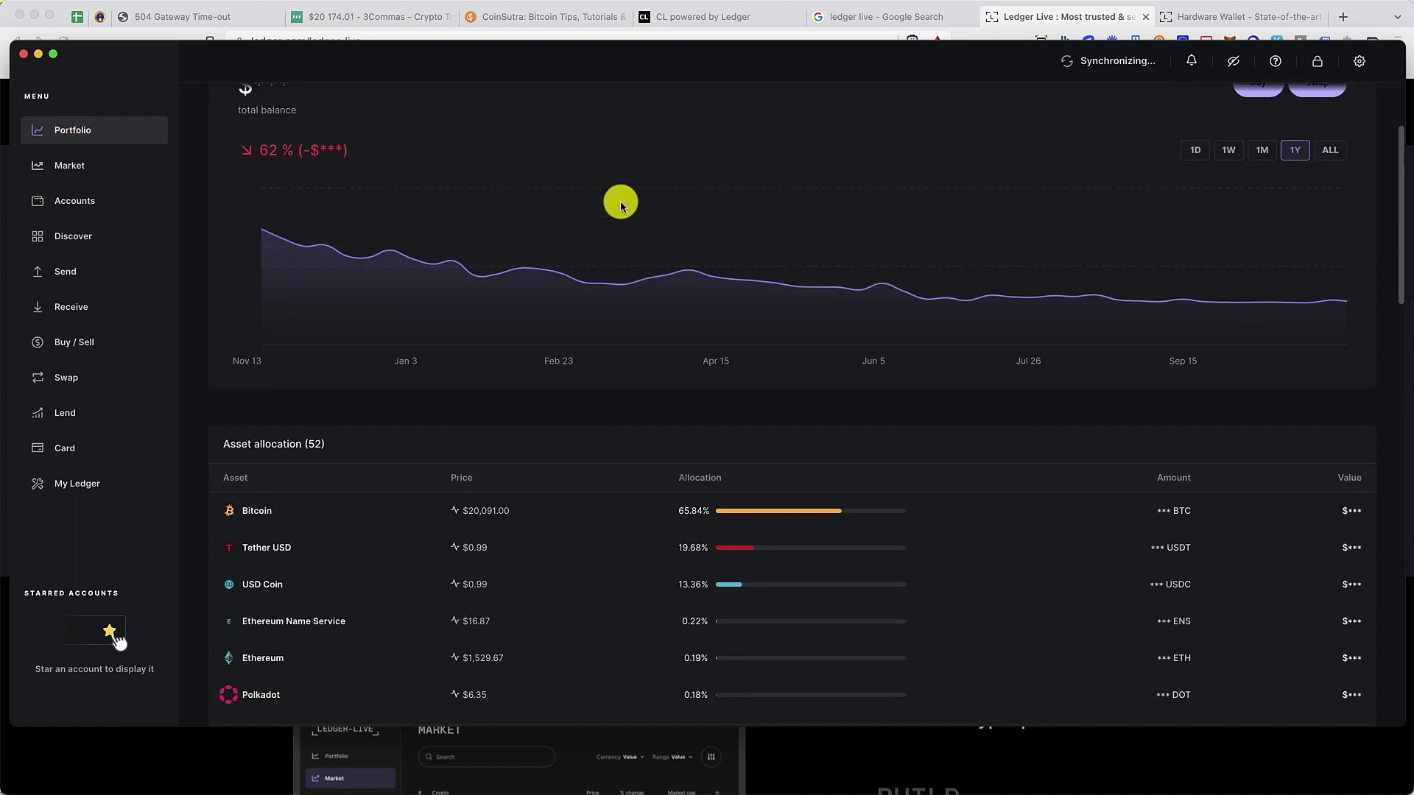
pyautogui.scroll(3, 620, 221)
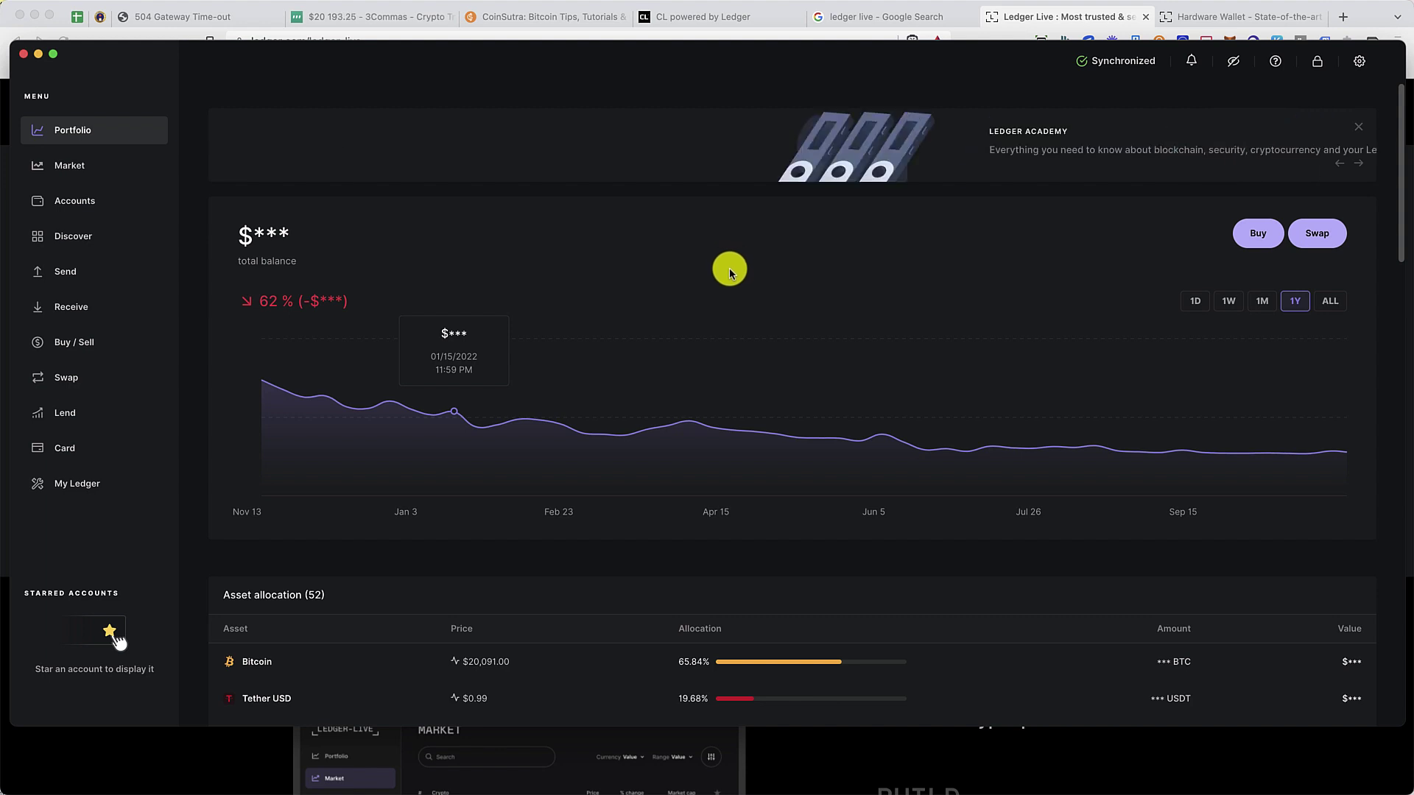
pyautogui.scroll(-3, 729, 268)
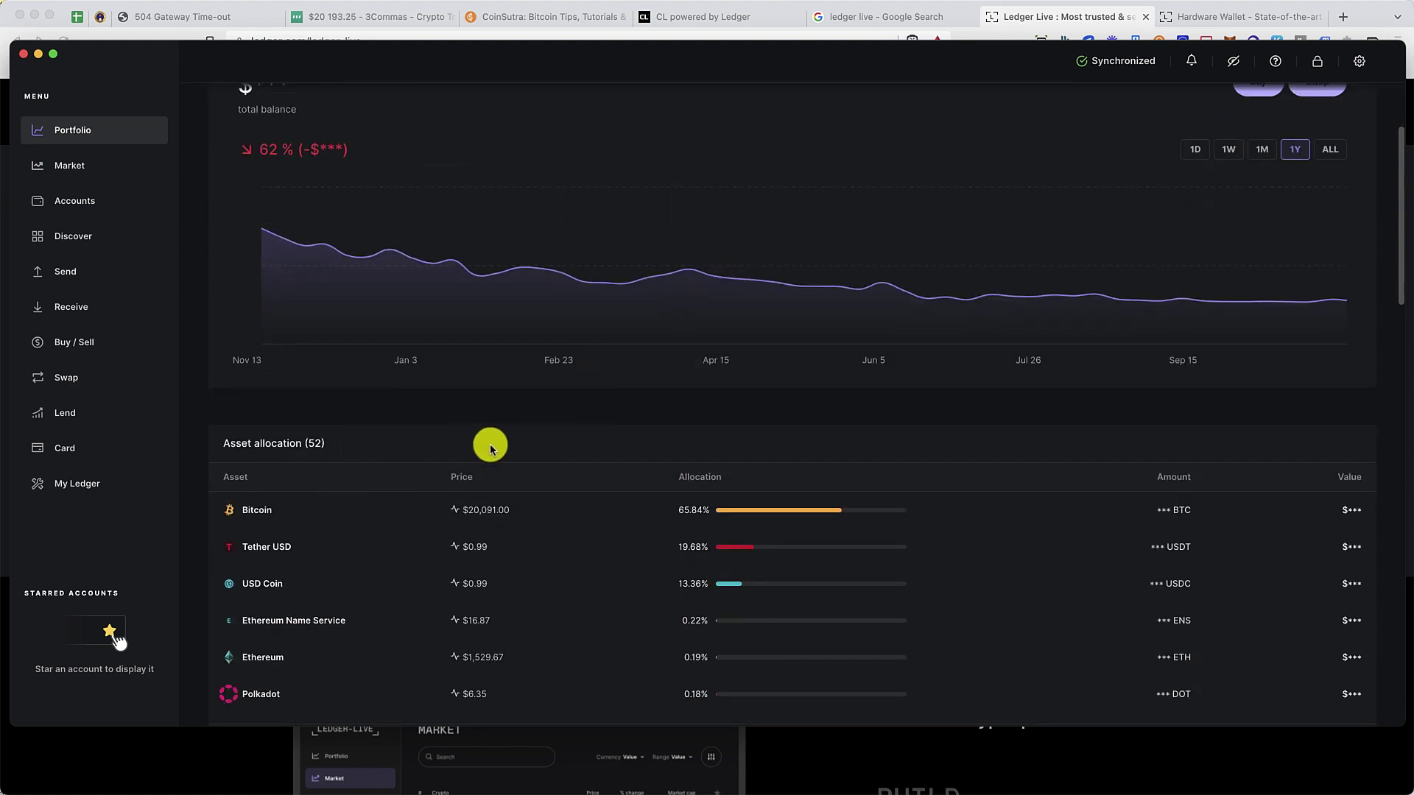
pyautogui.scroll(-1, 489, 442)
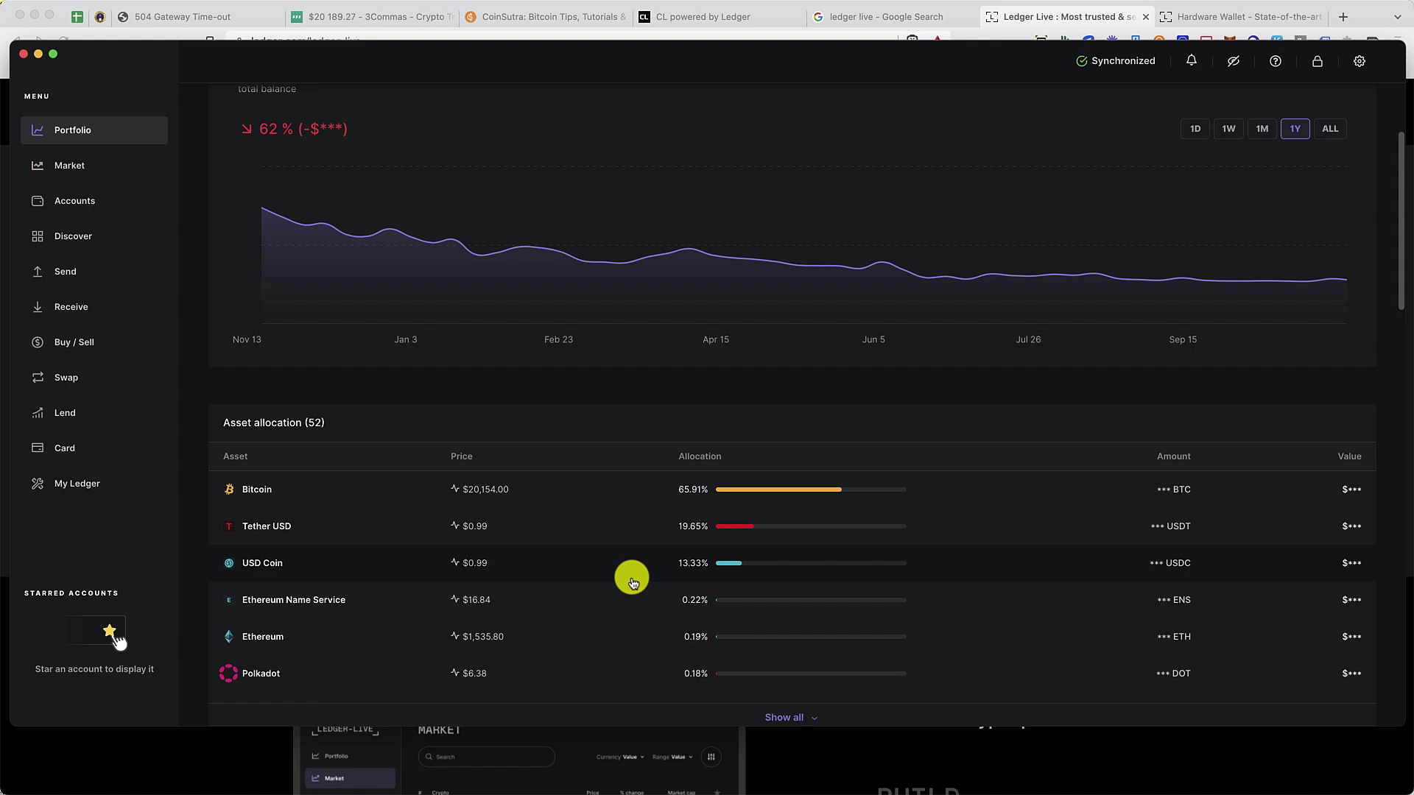
# - Open the Market page and try searching for 'Ledge', then clear the search
pyautogui.click(81, 169)
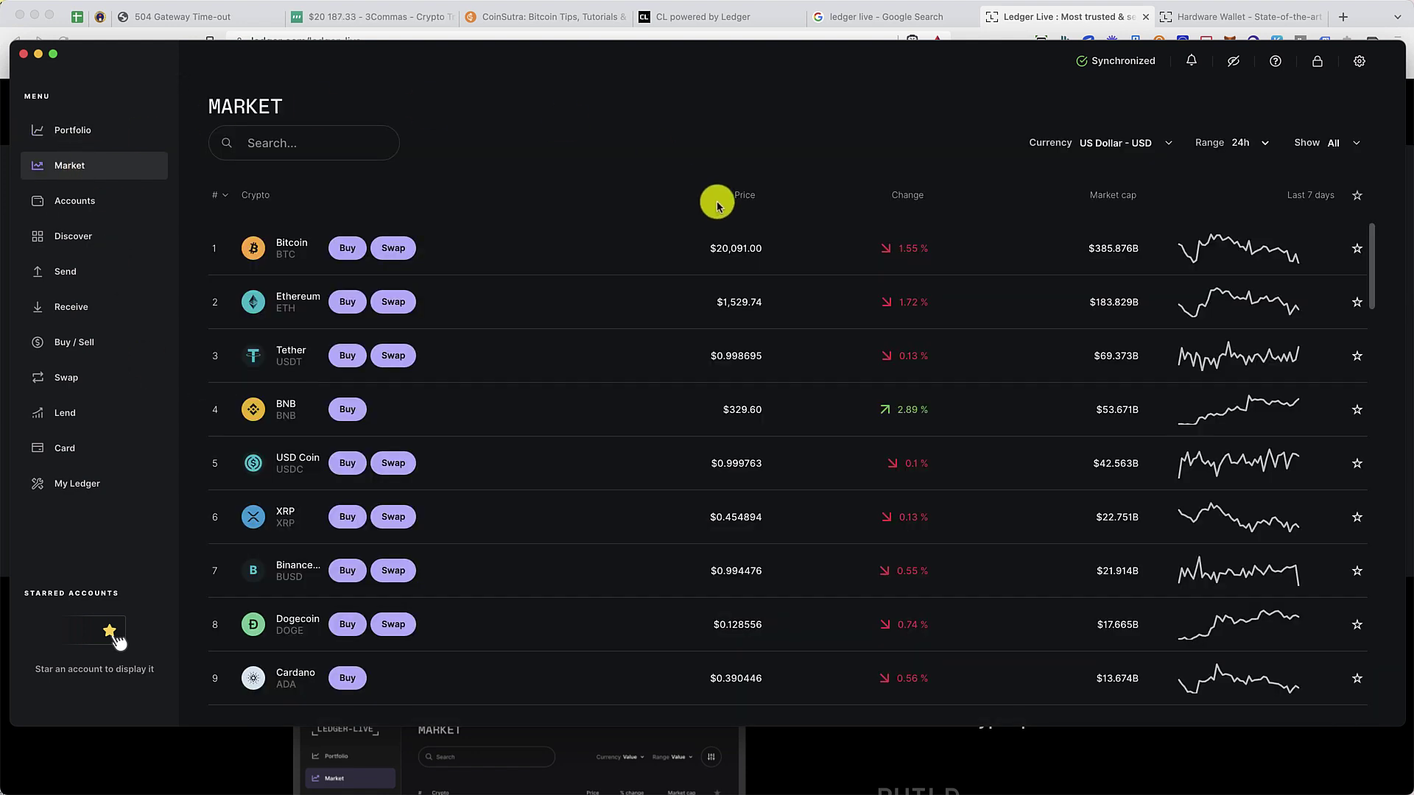
pyautogui.click(307, 144)
pyautogui.write('ss')
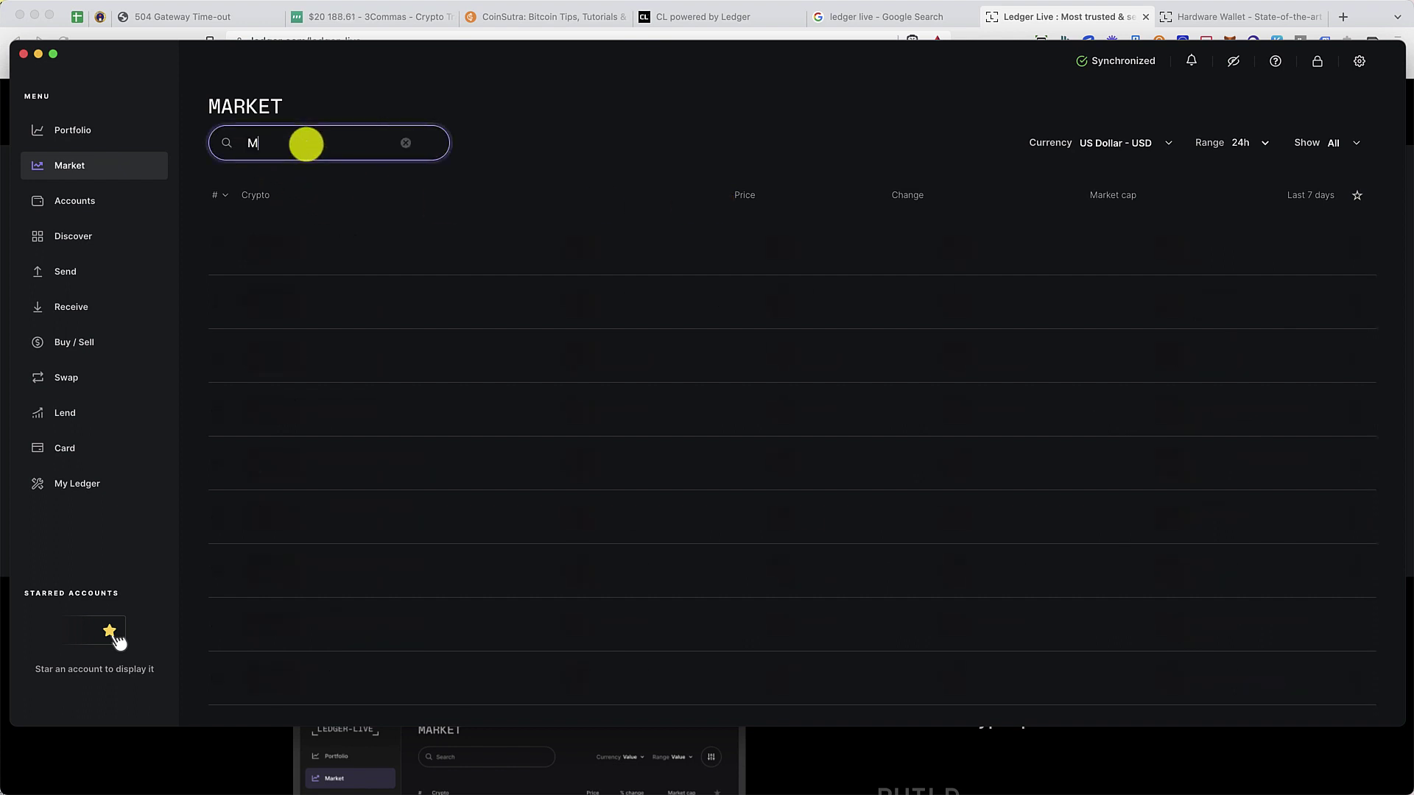
pyautogui.press('BackSpace')
pyautogui.press('BackSpace')
pyautogui.write('Ledge')
pyautogui.press('BackSpace')
pyautogui.press('BackSpace')
pyautogui.press('BackSpace')
pyautogui.press('BackSpace')
pyautogui.press('BackSpace')
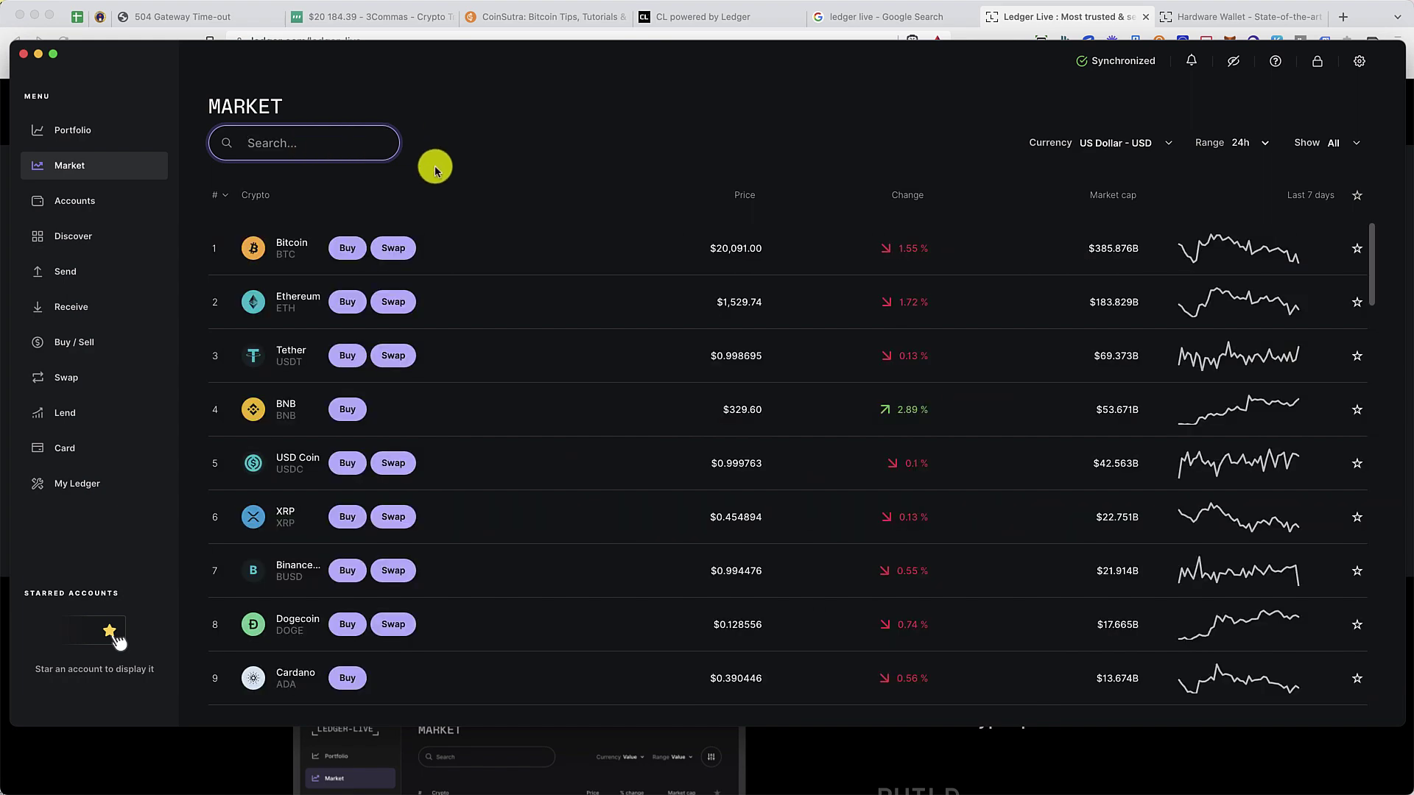
pyautogui.scroll(-15, 525, 256)
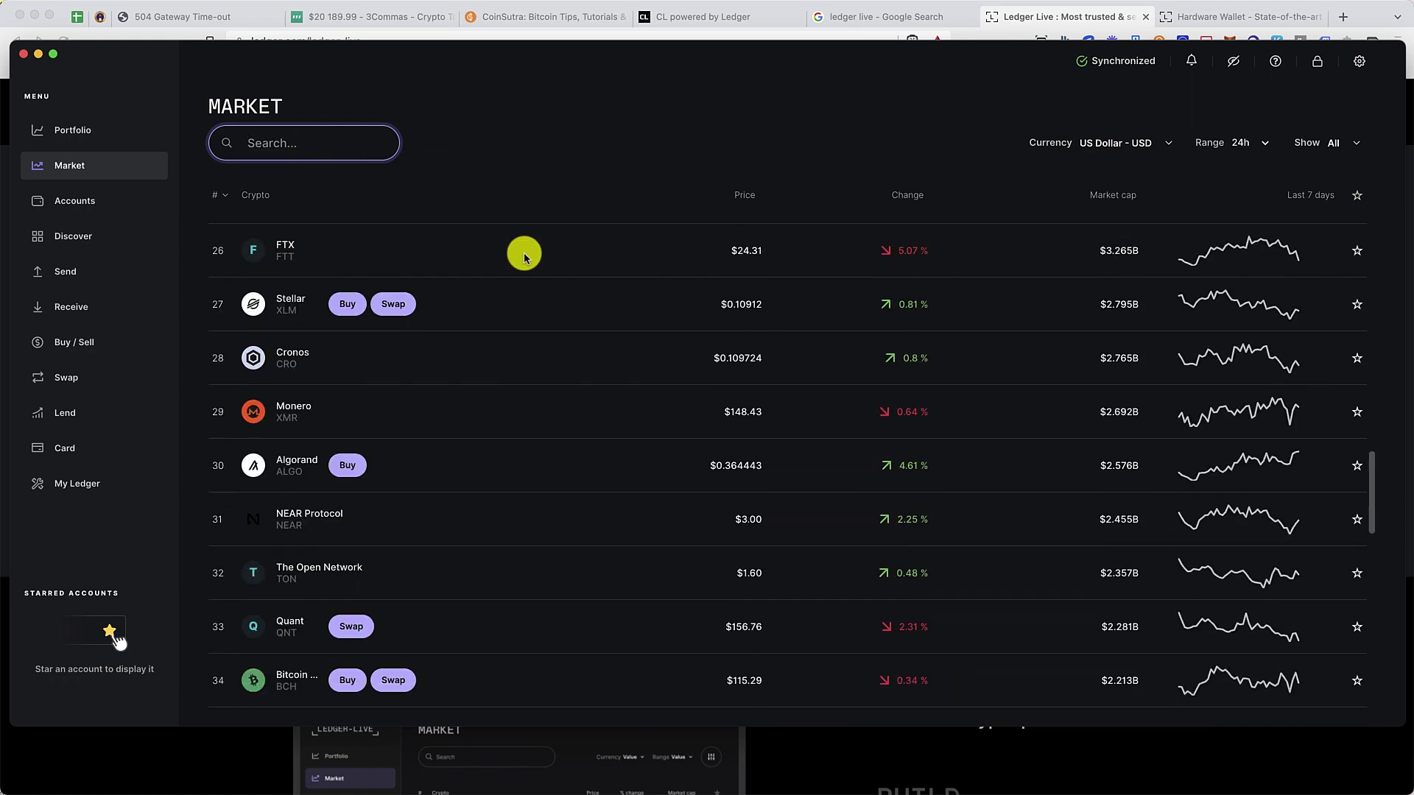
pyautogui.scroll(15, 524, 256)
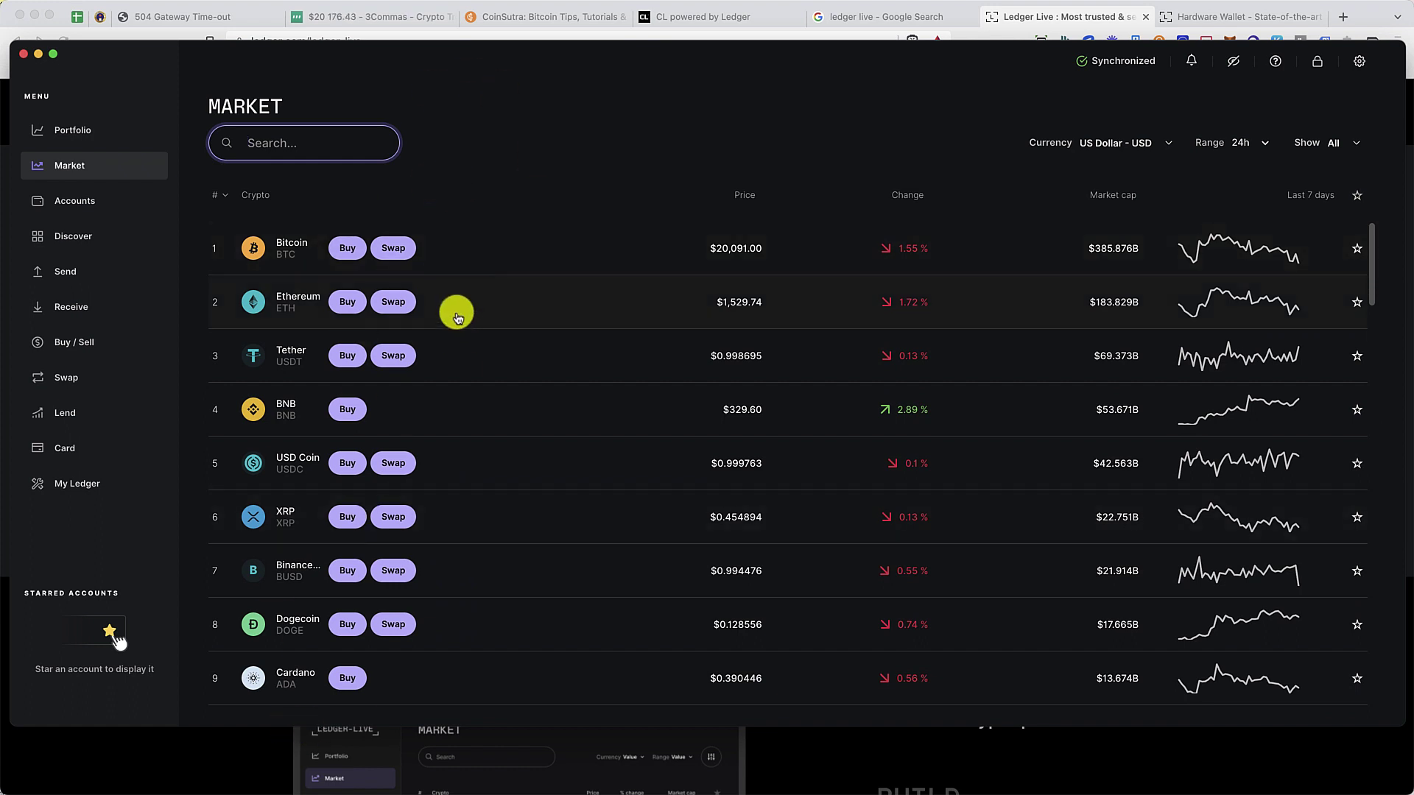
# - Change the price-change range from 7d to 30d and finally to 1y
pyautogui.click(1259, 144)
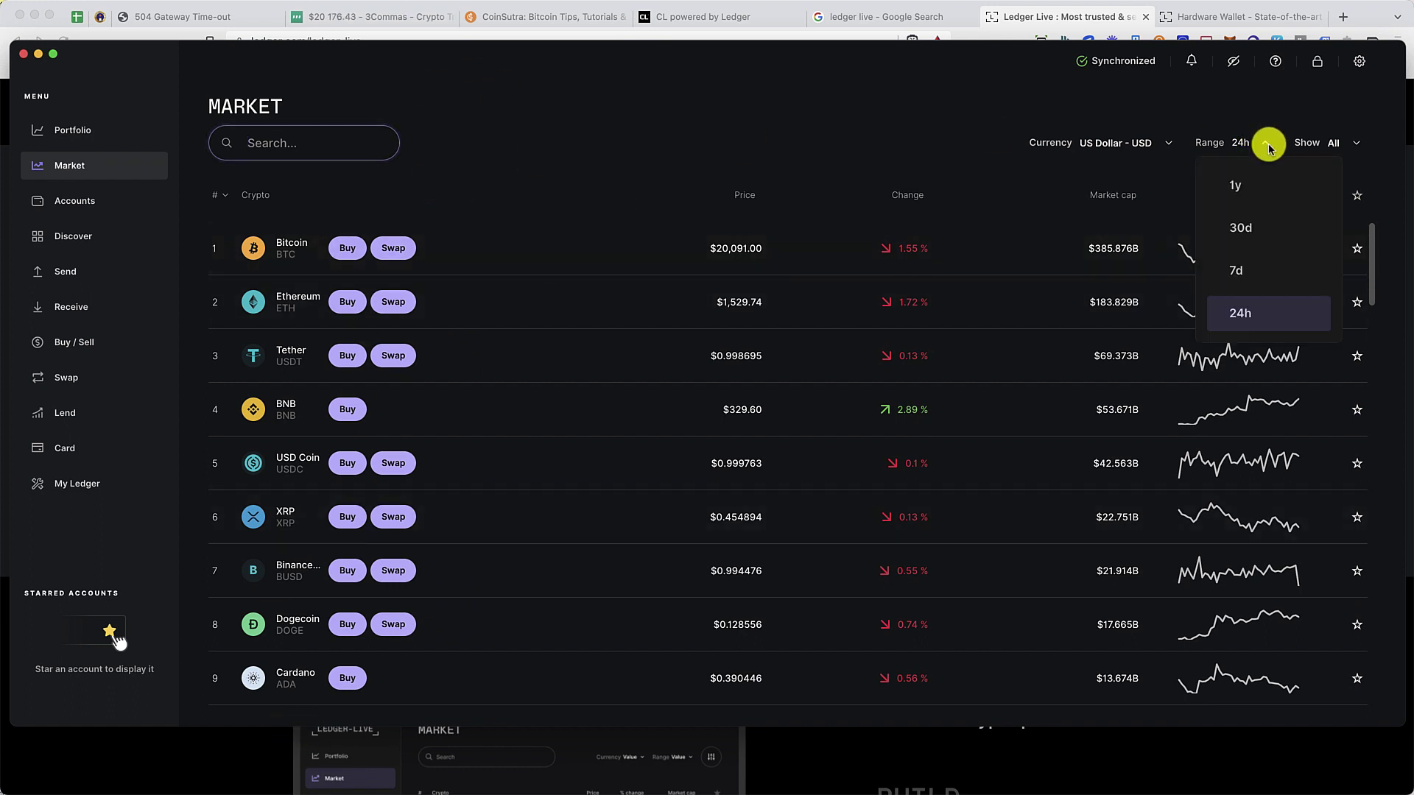
pyautogui.click(1251, 271)
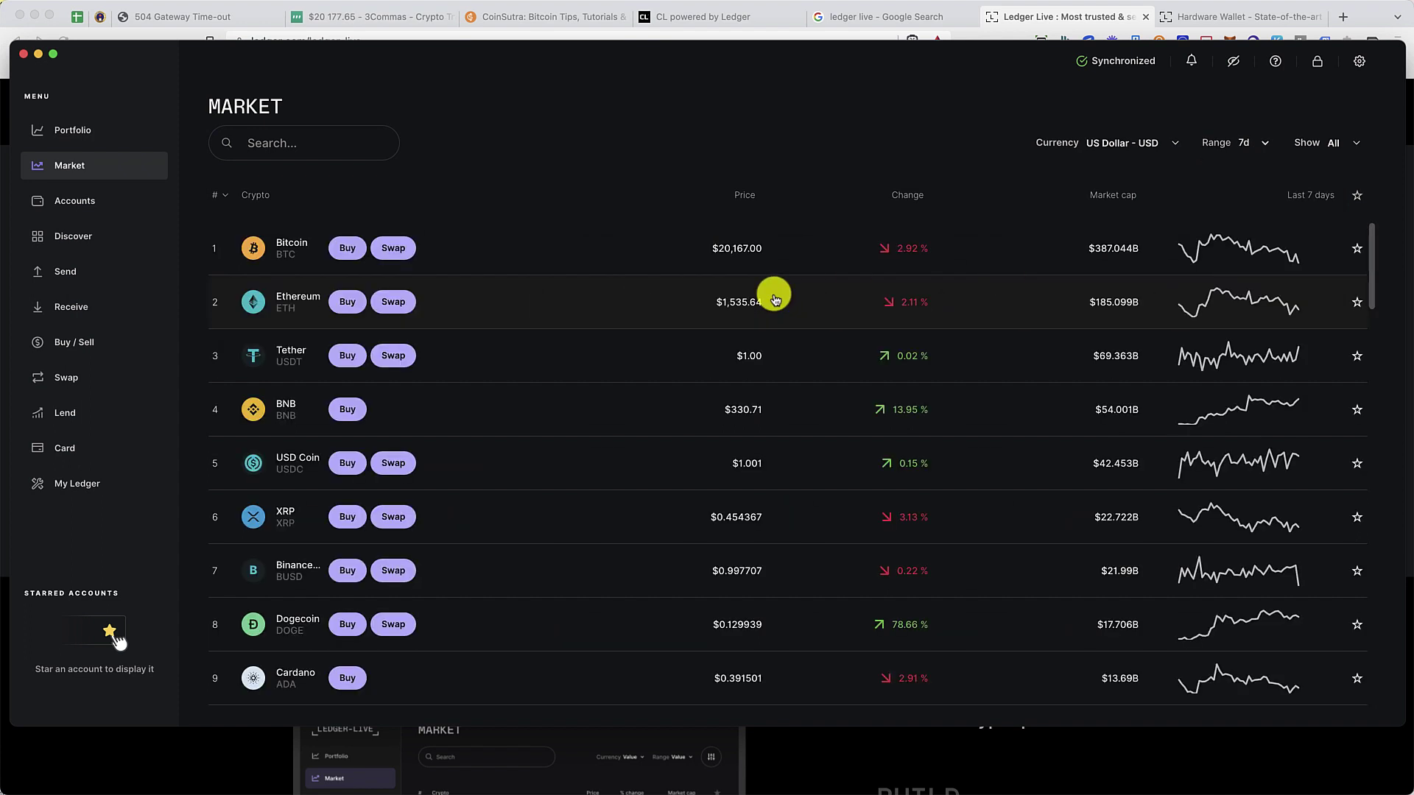
pyautogui.click(1266, 147)
pyautogui.click(1237, 224)
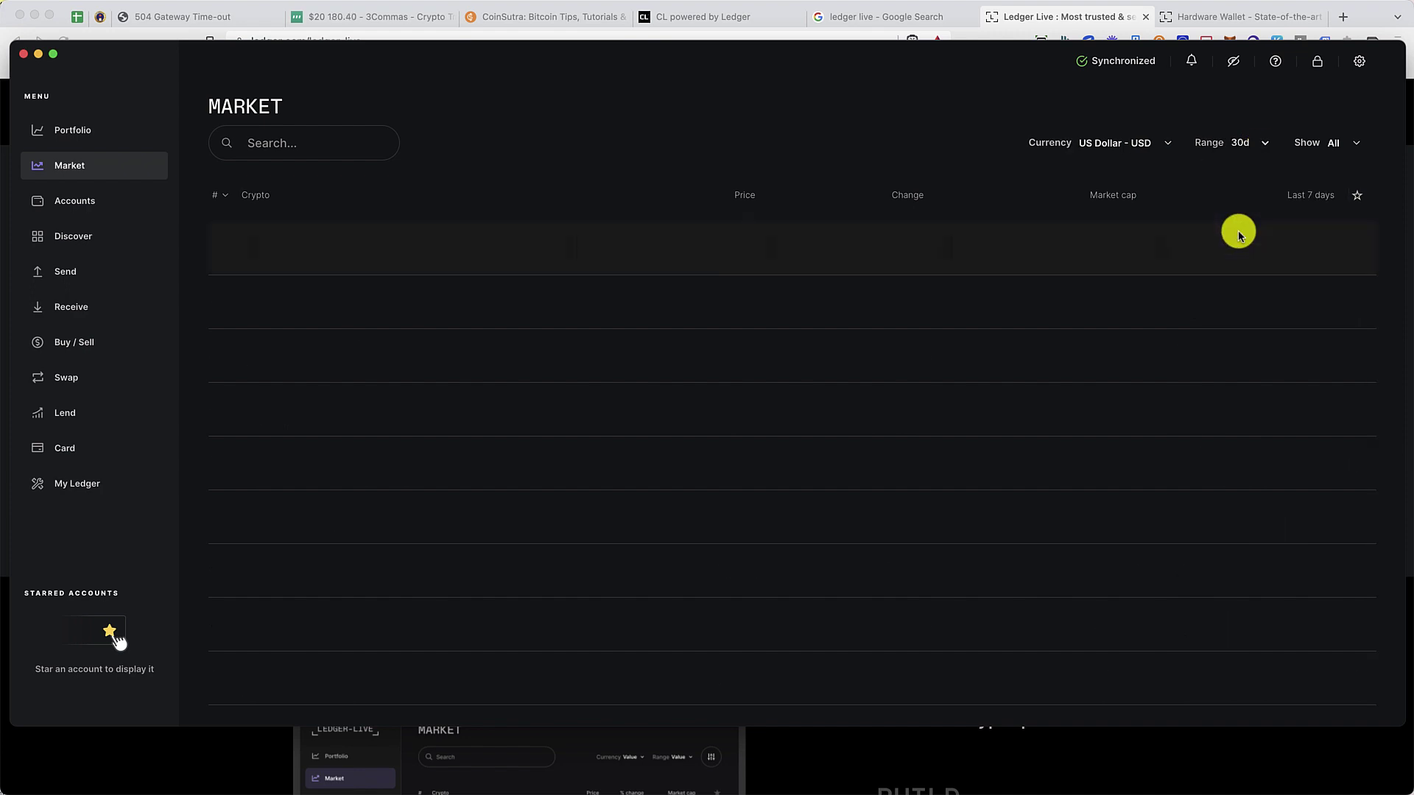
pyautogui.click(1268, 146)
pyautogui.click(1254, 185)
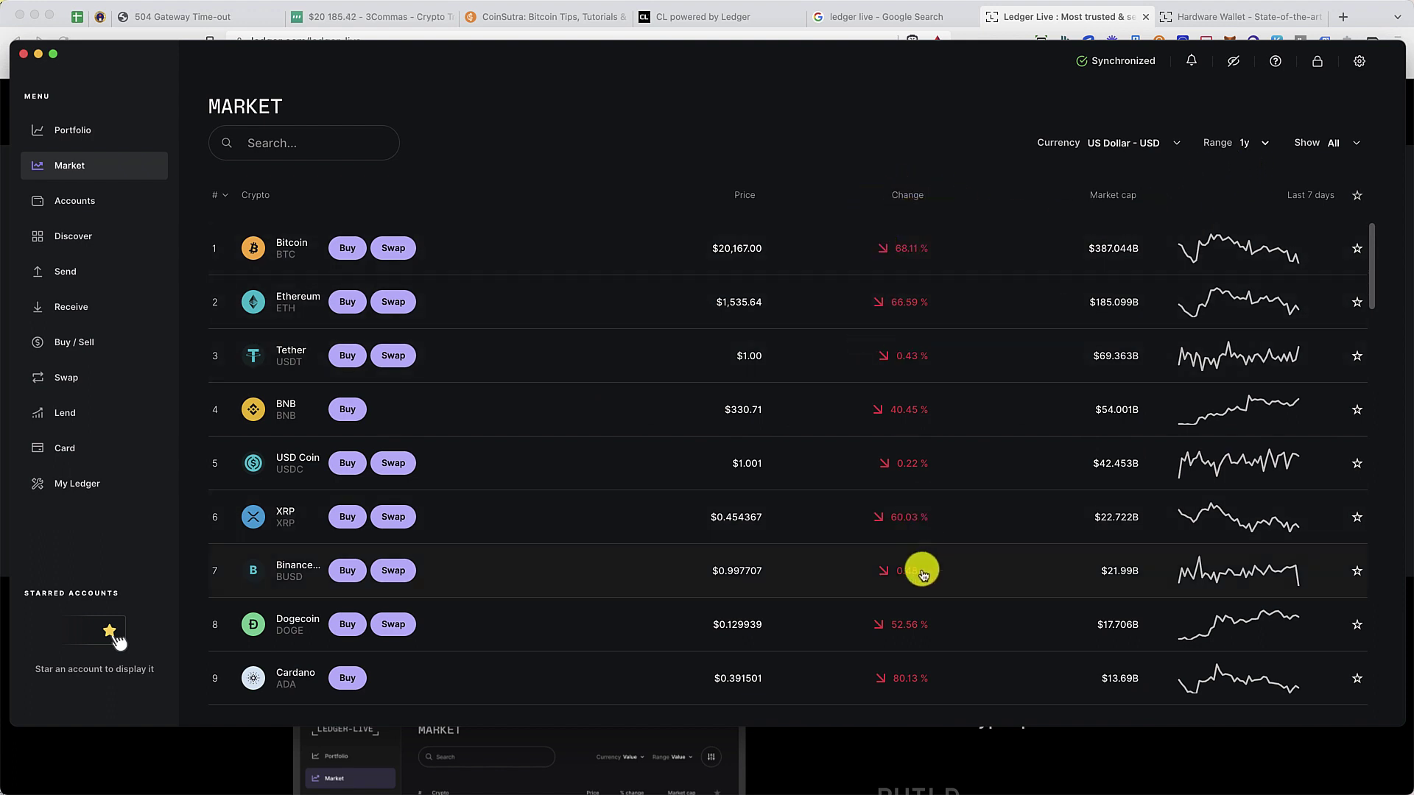
pyautogui.scroll(-3, 920, 587)
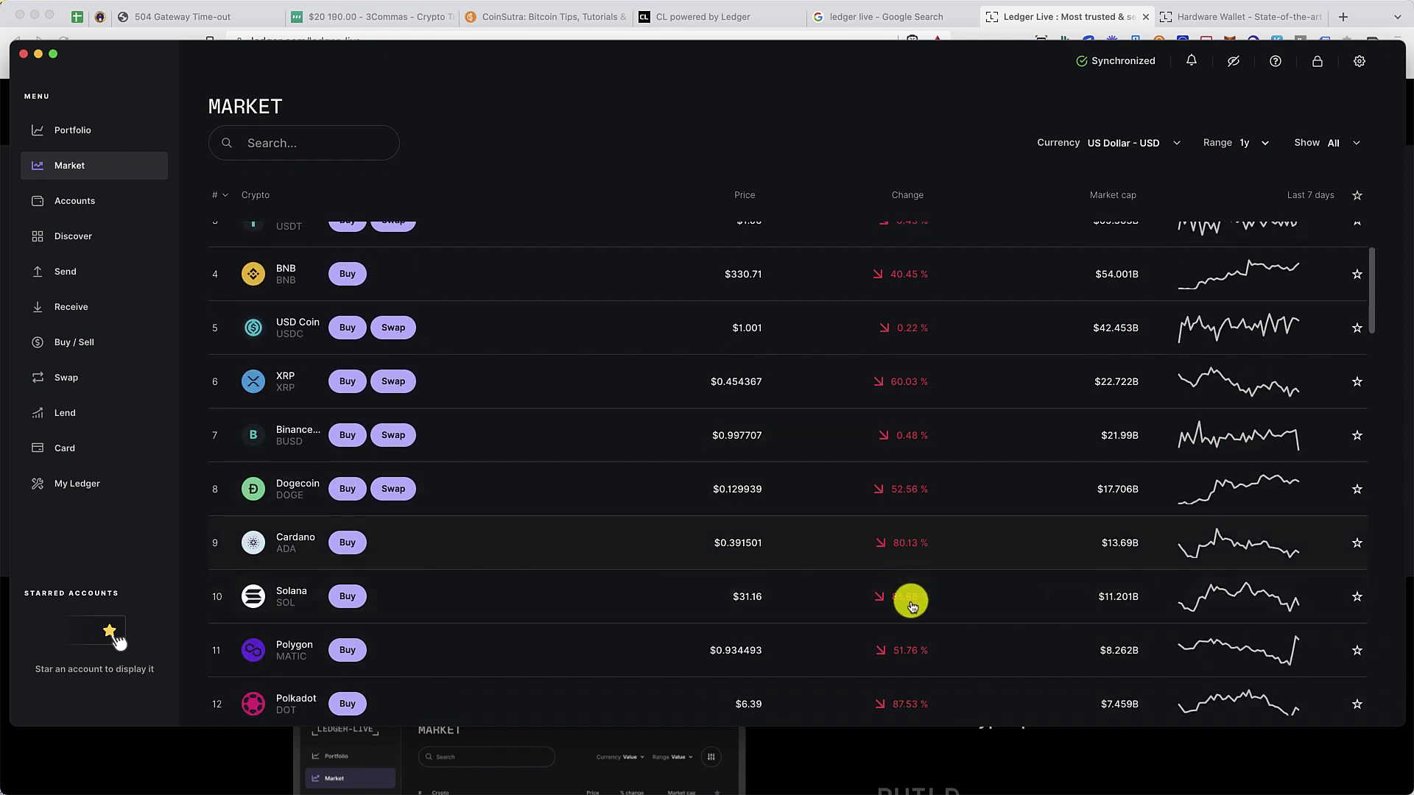
pyautogui.scroll(3, 896, 588)
pyautogui.scroll(-1, 737, 456)
pyautogui.scroll(1, 589, 360)
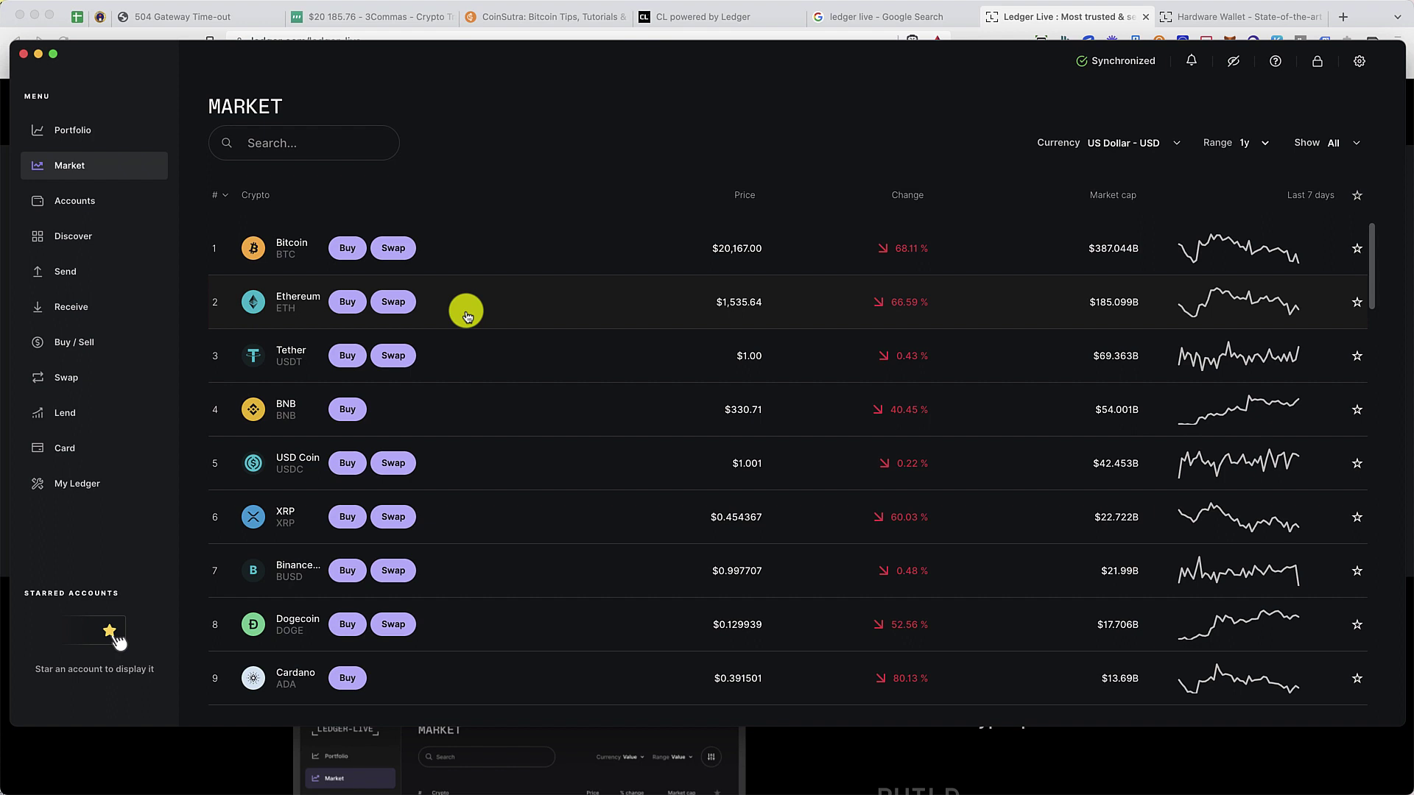
# - Buy Bitcoin (BTC) into the Retirement account to list MoonPay, Coinify, BTC Direct and Wyre
pyautogui.click(347, 246)
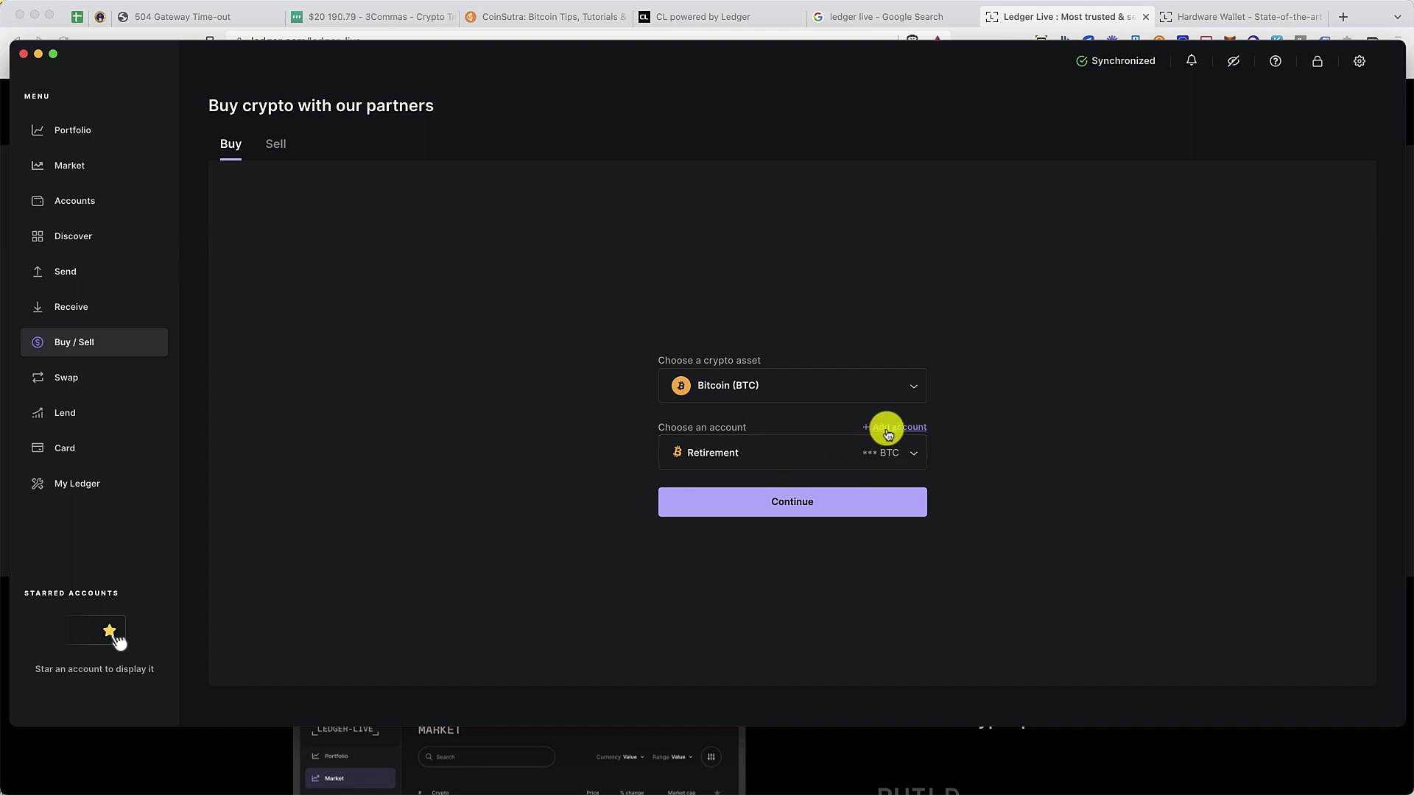
pyautogui.click(814, 498)
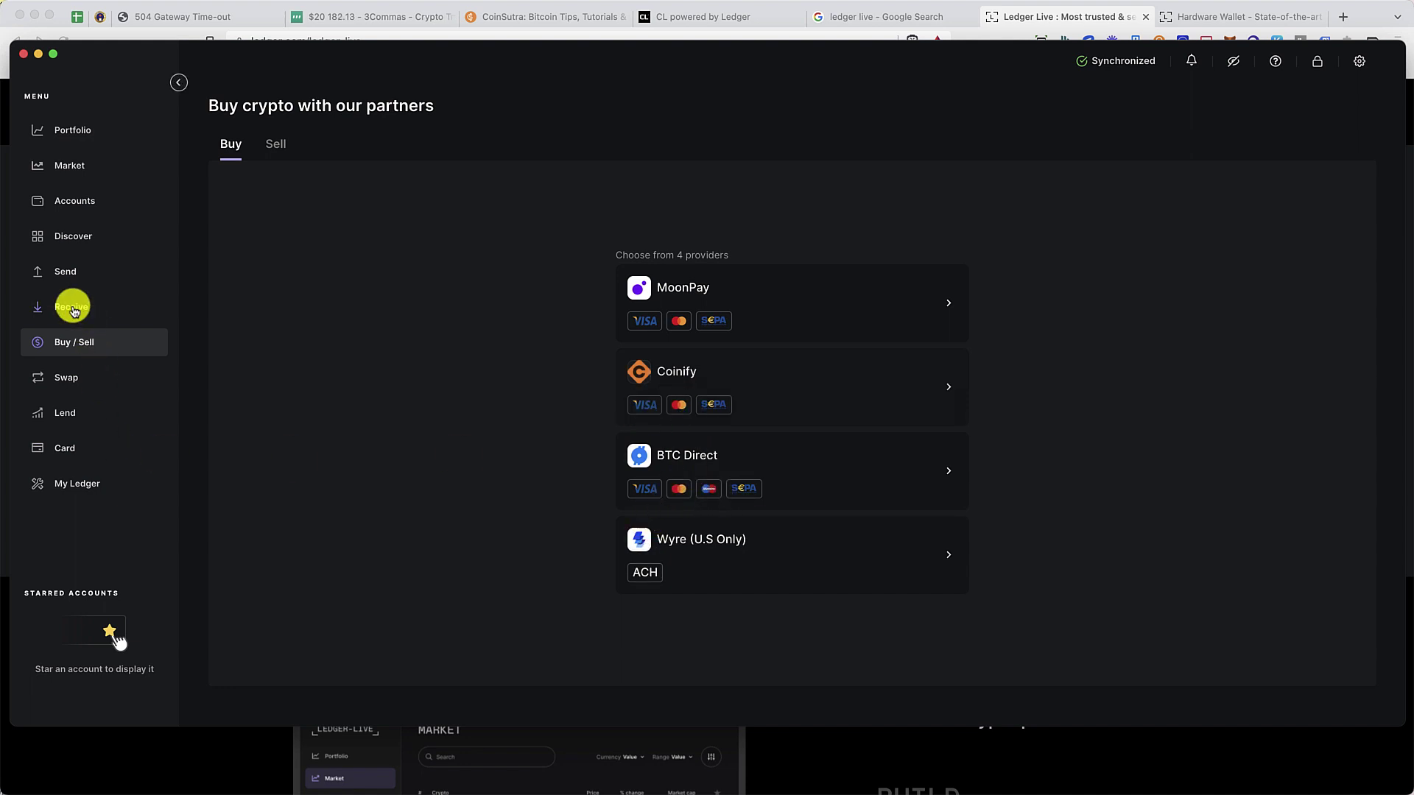
# - Scroll the Discover Live Apps catalog from [ Ledger ] Market and Binance down to Harvest, then back up
pyautogui.click(82, 236)
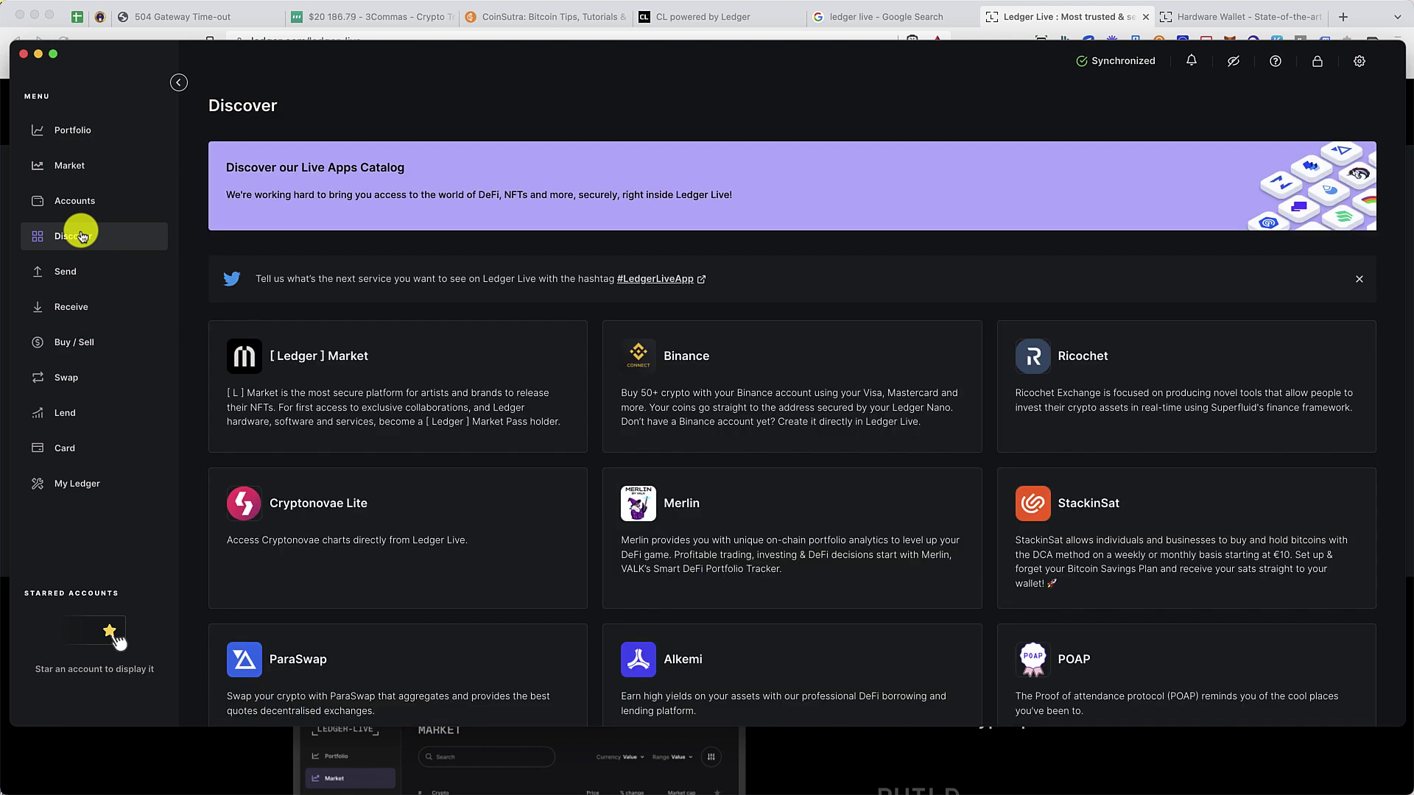
pyautogui.scroll(-2, 673, 276)
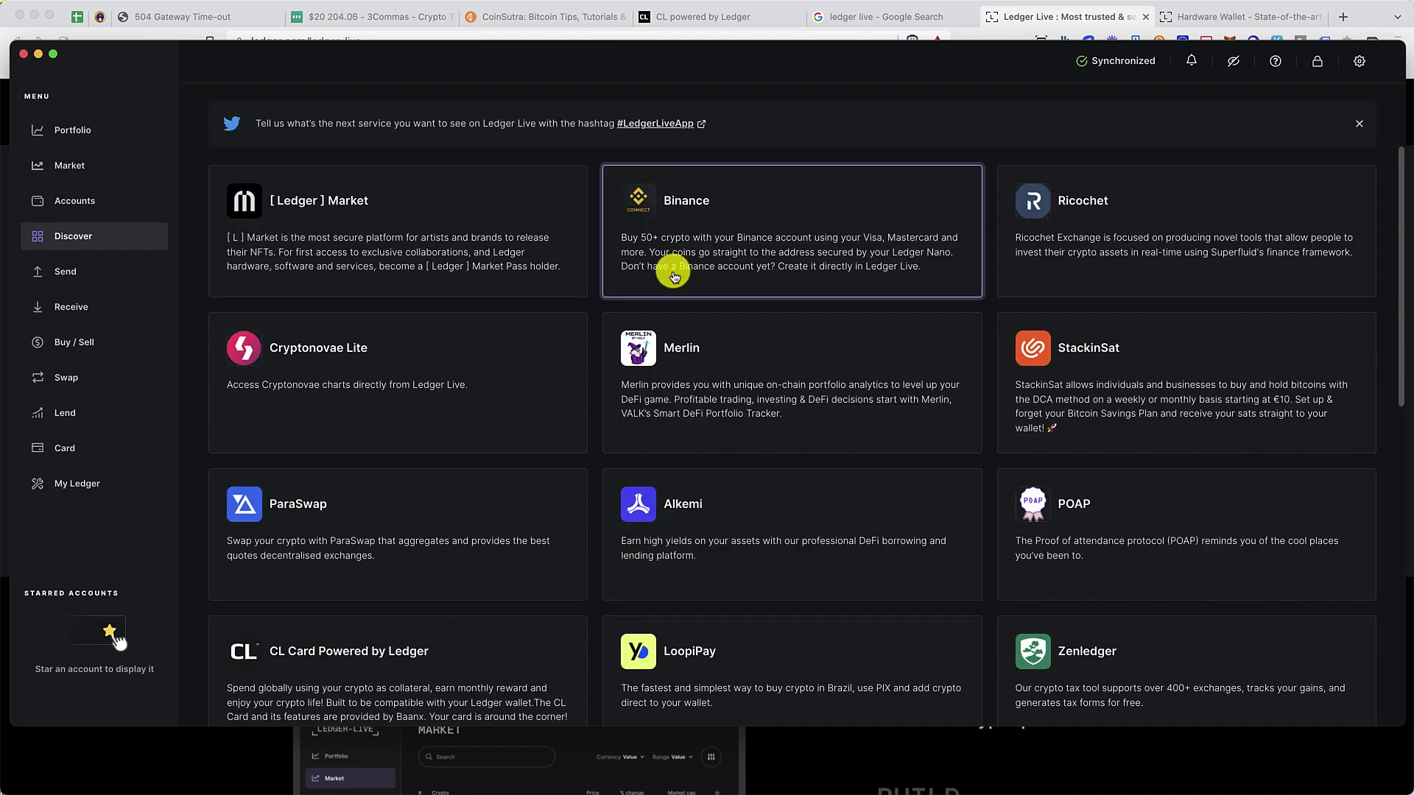
pyautogui.scroll(-3, 829, 379)
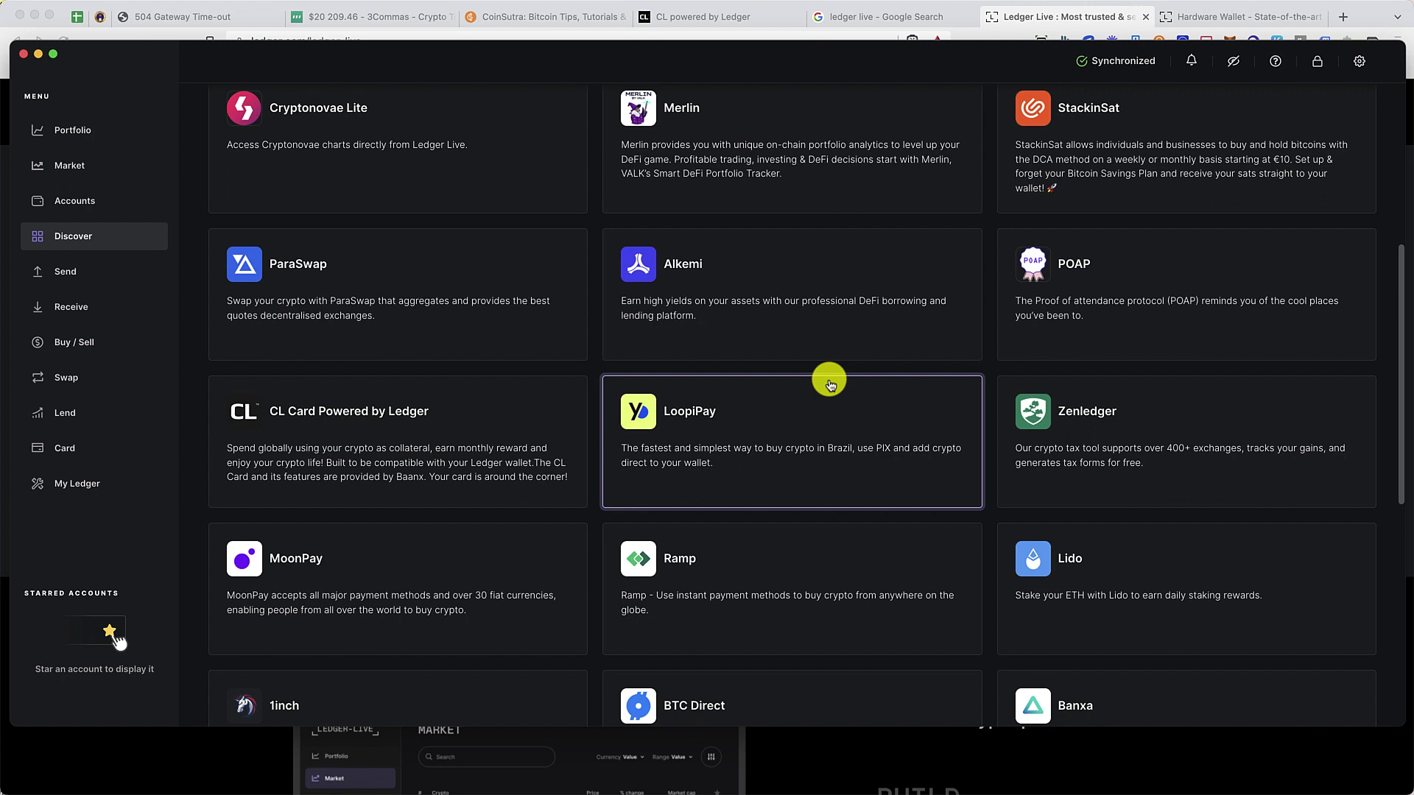
pyautogui.scroll(-1, 829, 381)
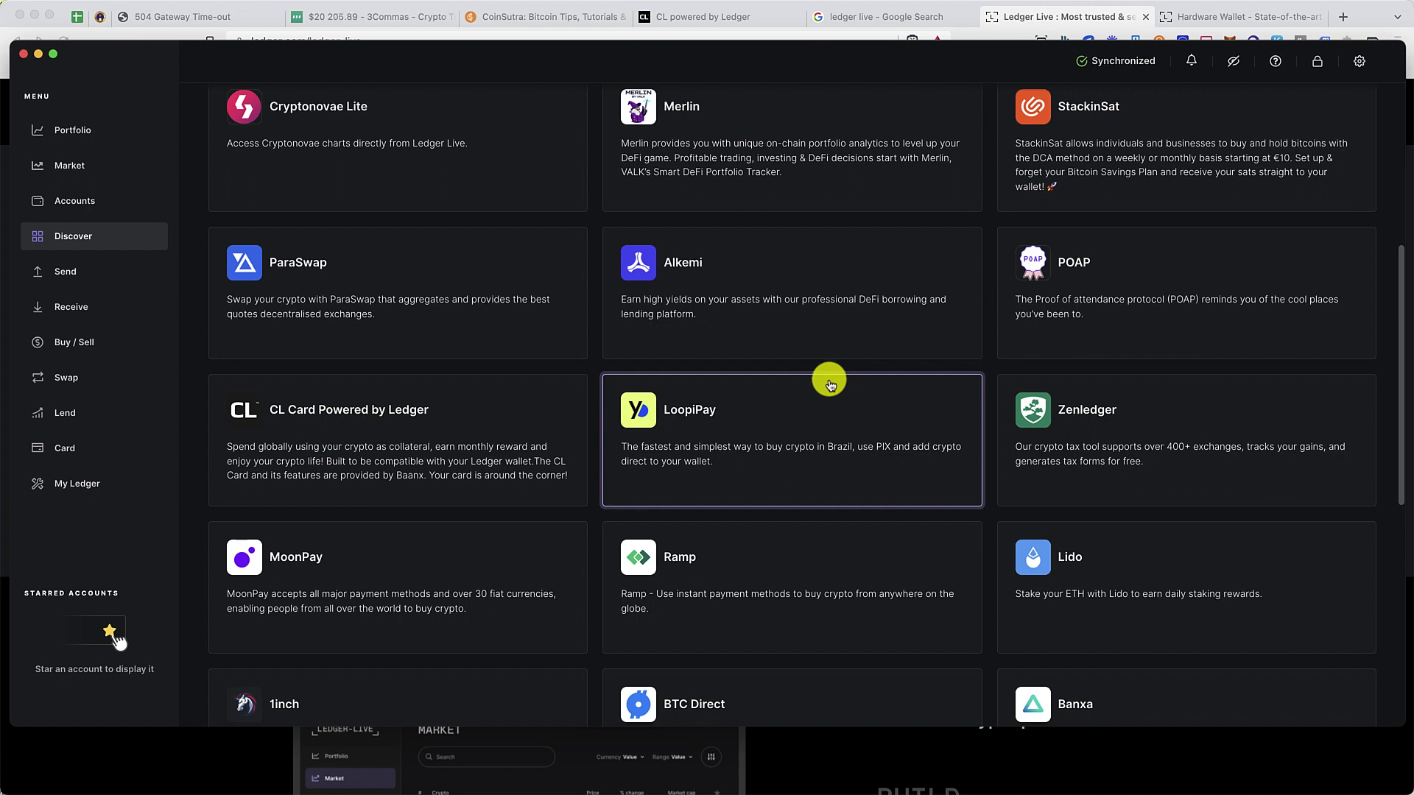
pyautogui.scroll(-3, 925, 486)
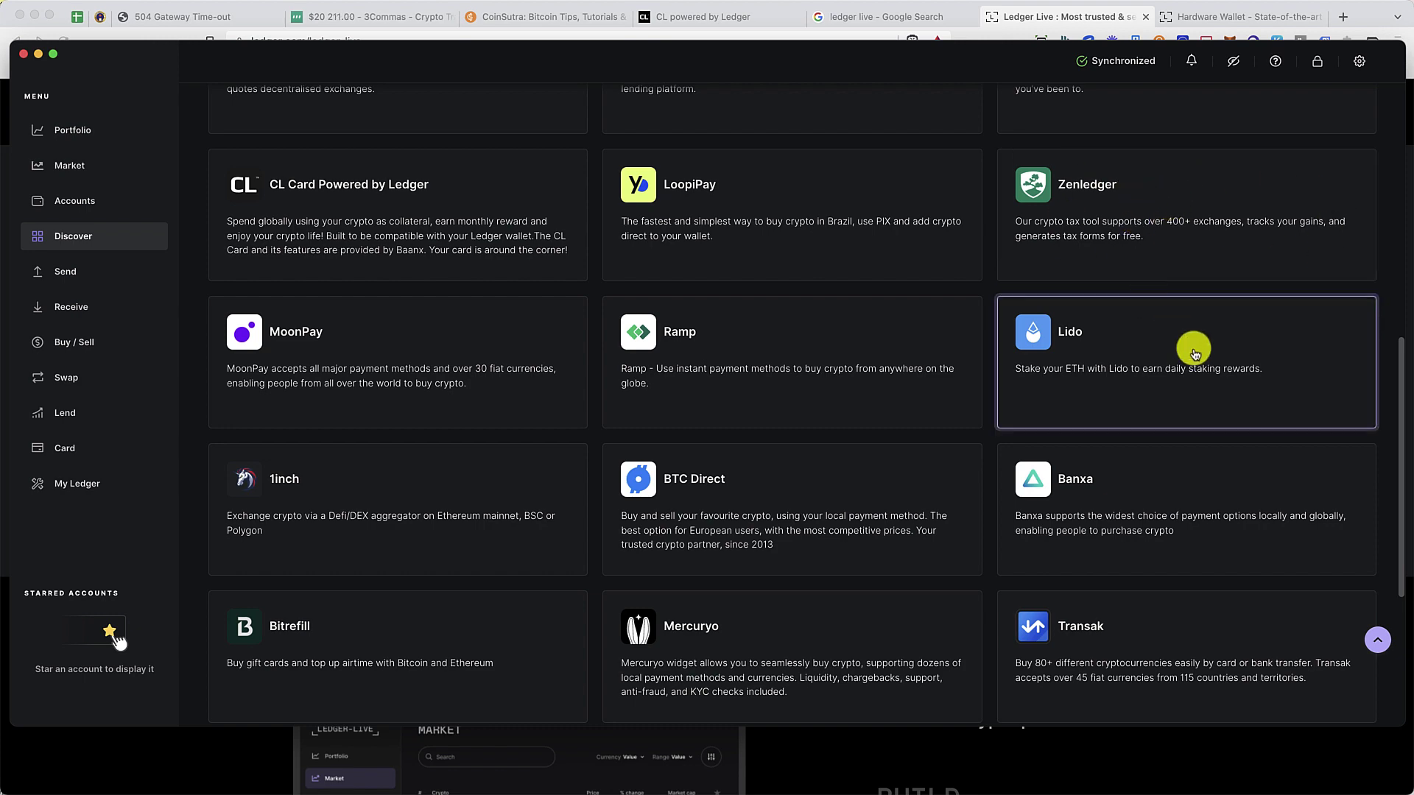
pyautogui.scroll(-2, 1189, 347)
pyautogui.scroll(1, 1099, 300)
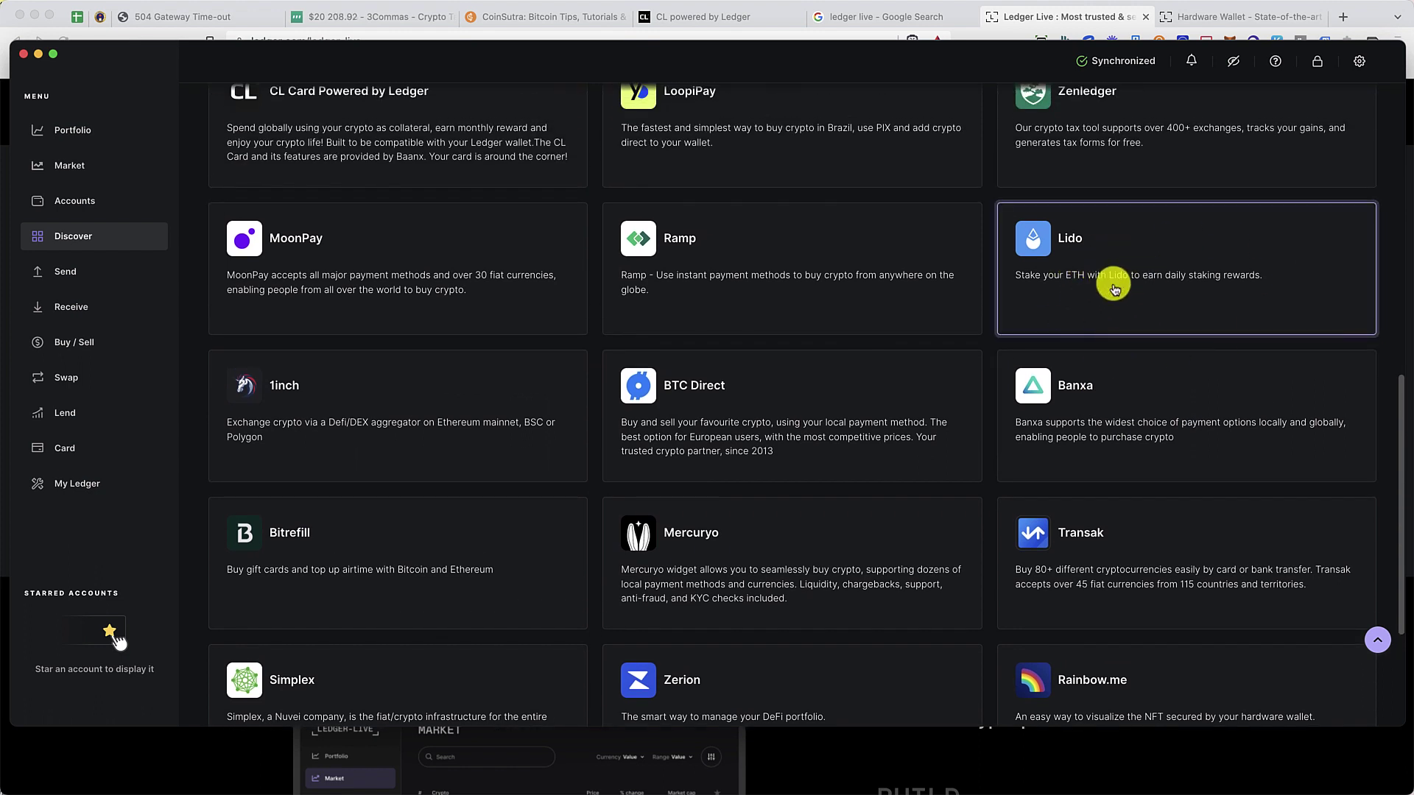
pyautogui.scroll(-3, 1112, 285)
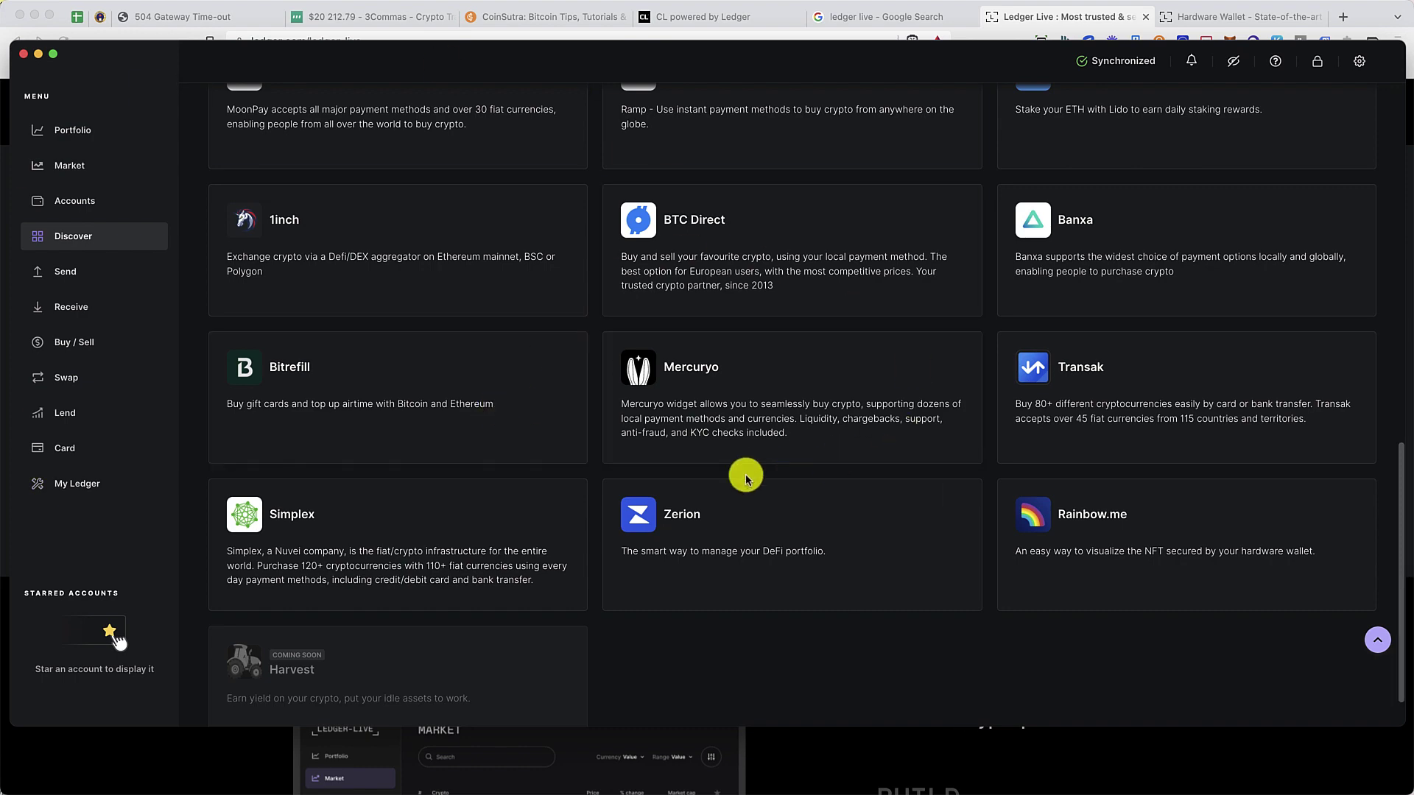
pyautogui.scroll(10, 376, 427)
pyautogui.scroll(5, 383, 407)
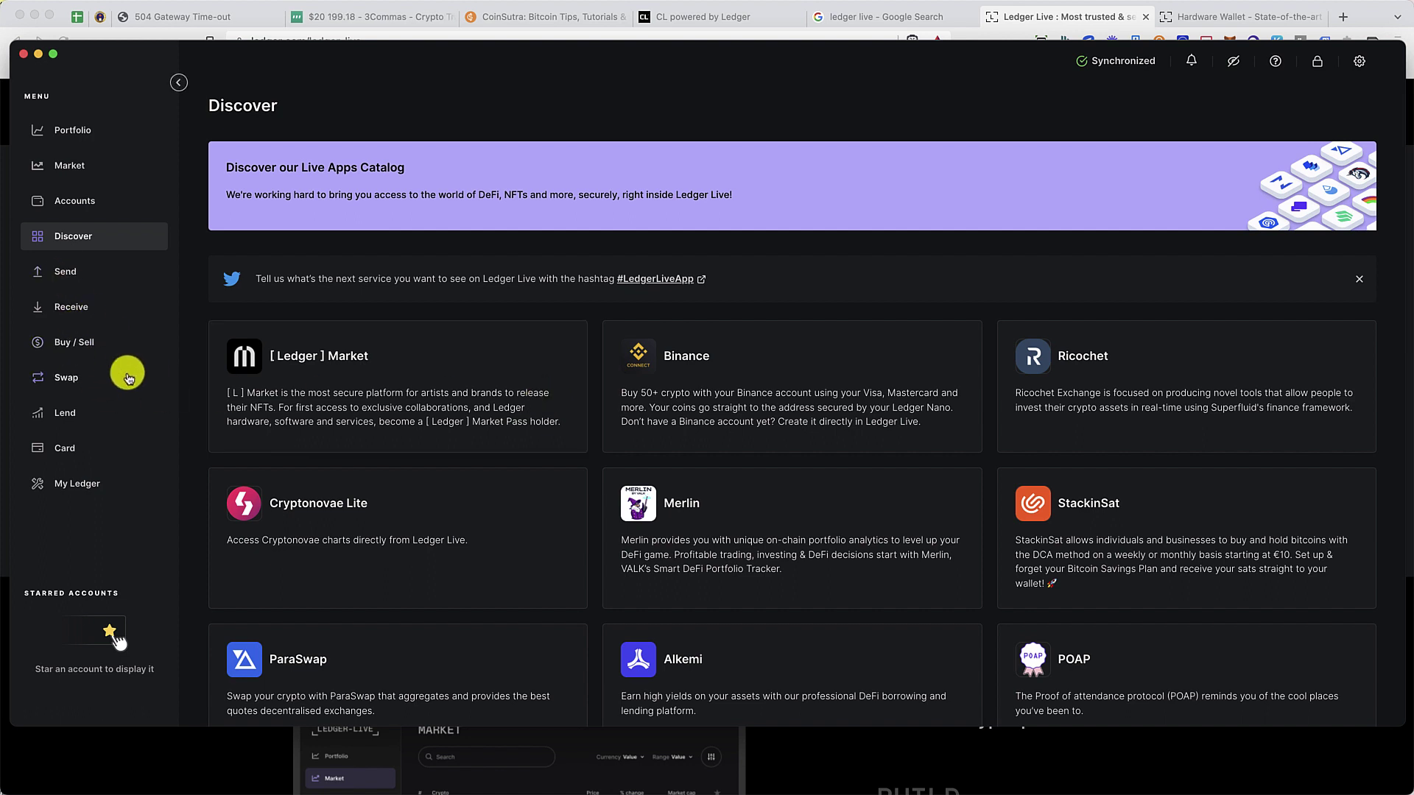
# - On the Swap page, enter 0.1 BTC from Retirement to get Ethereum quotes
pyautogui.click(123, 340)
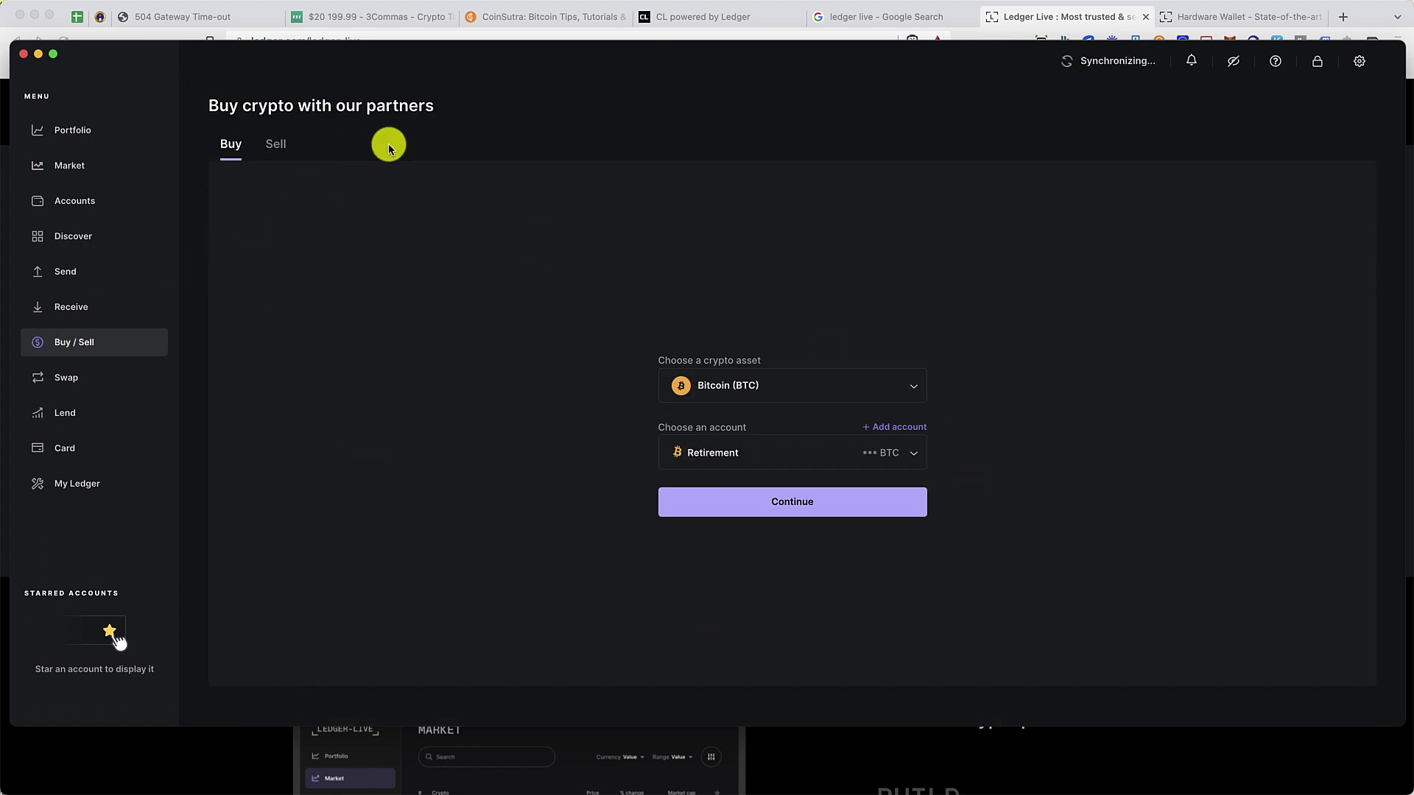
pyautogui.click(59, 381)
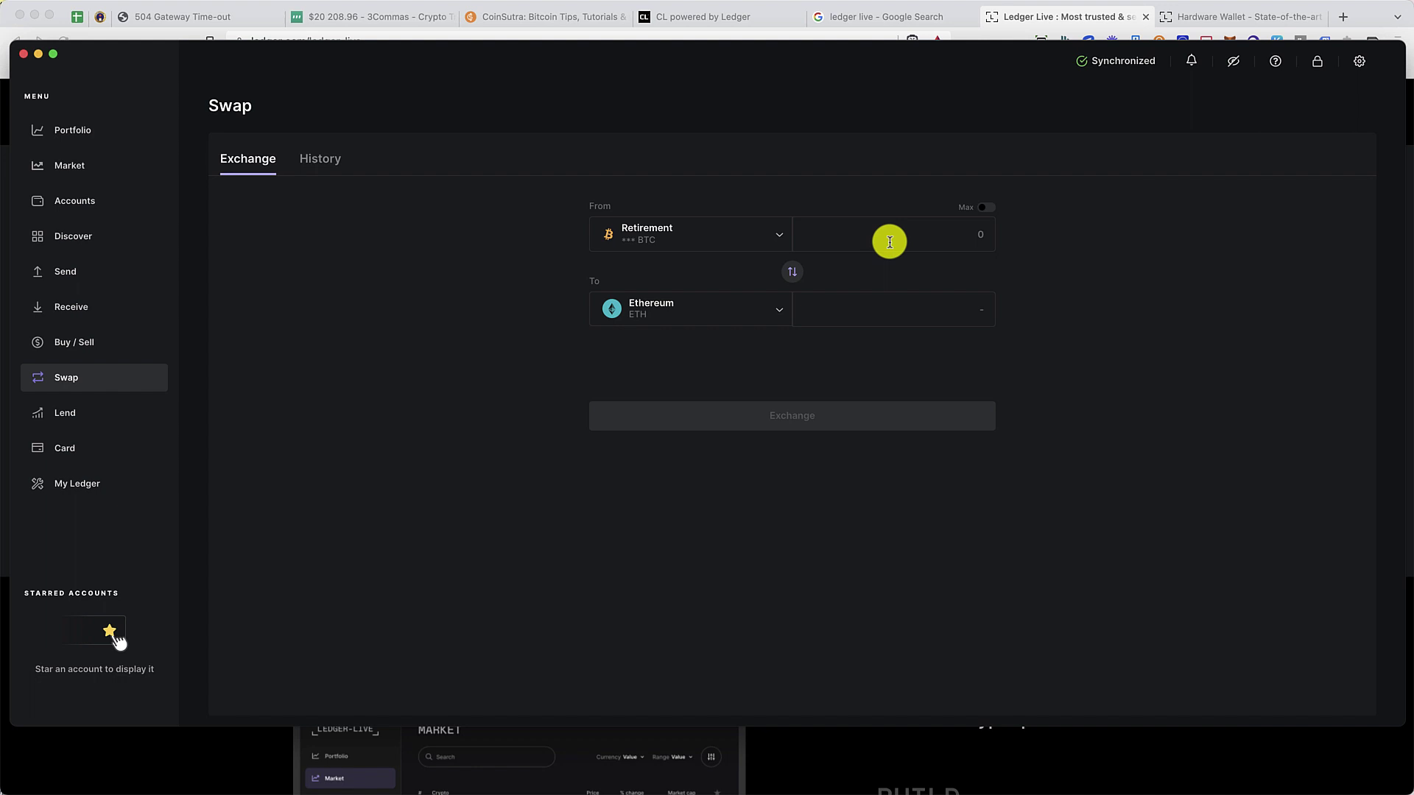
pyautogui.click(890, 242)
pyautogui.write('0.1')
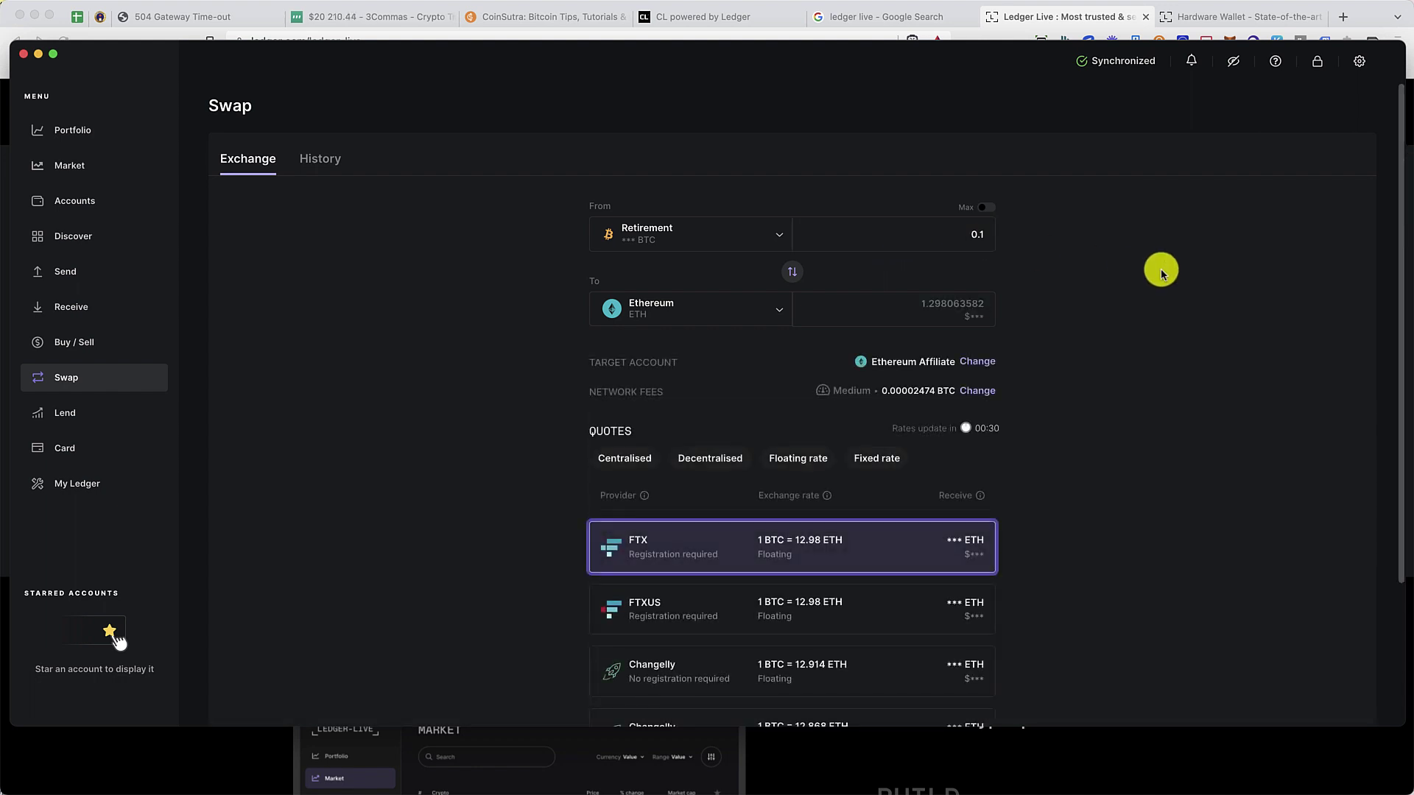
pyautogui.scroll(-2, 1160, 273)
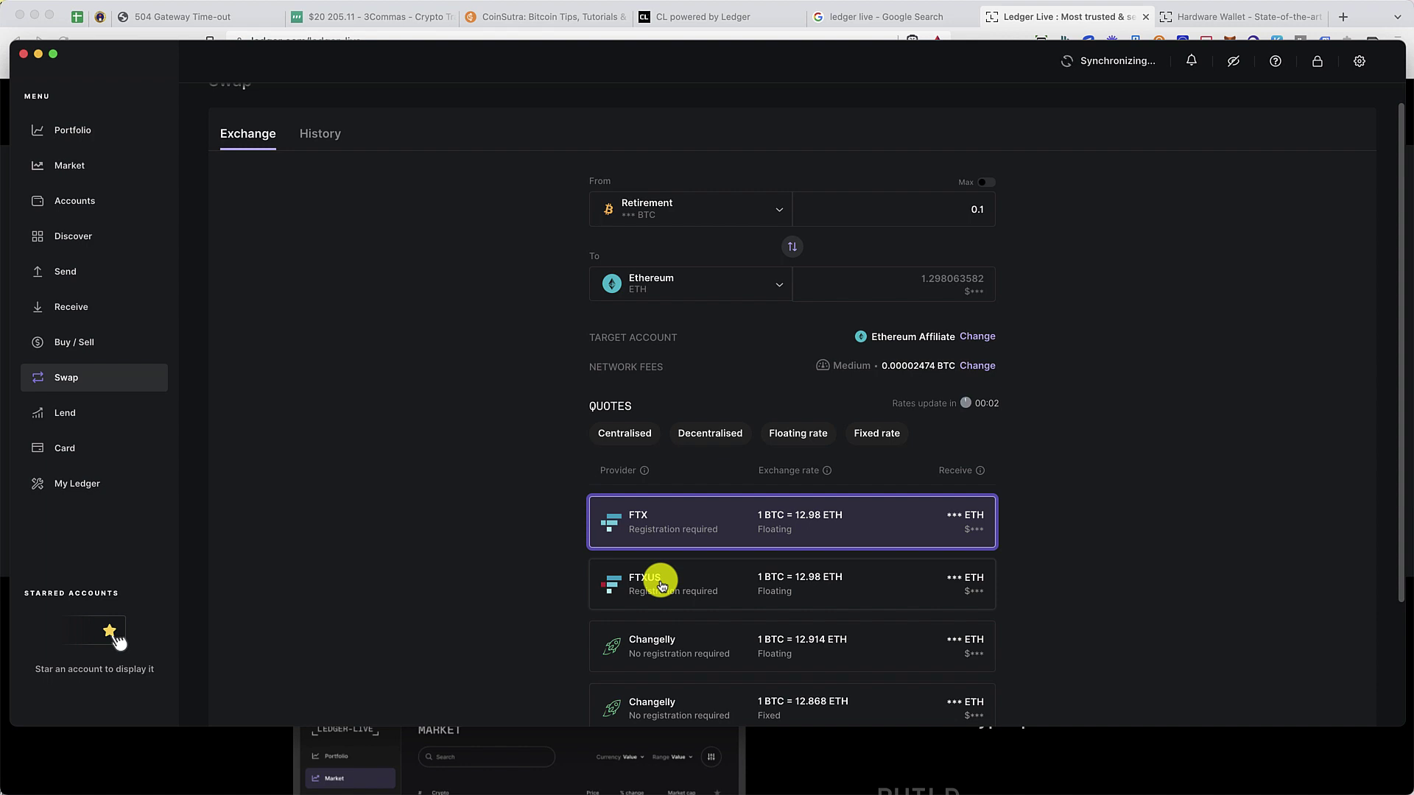
# - Open the Lend dashboard showing DAI 1.06%, USDC 1.05% and USDT 0.57% deposit APY
pyautogui.click(66, 416)
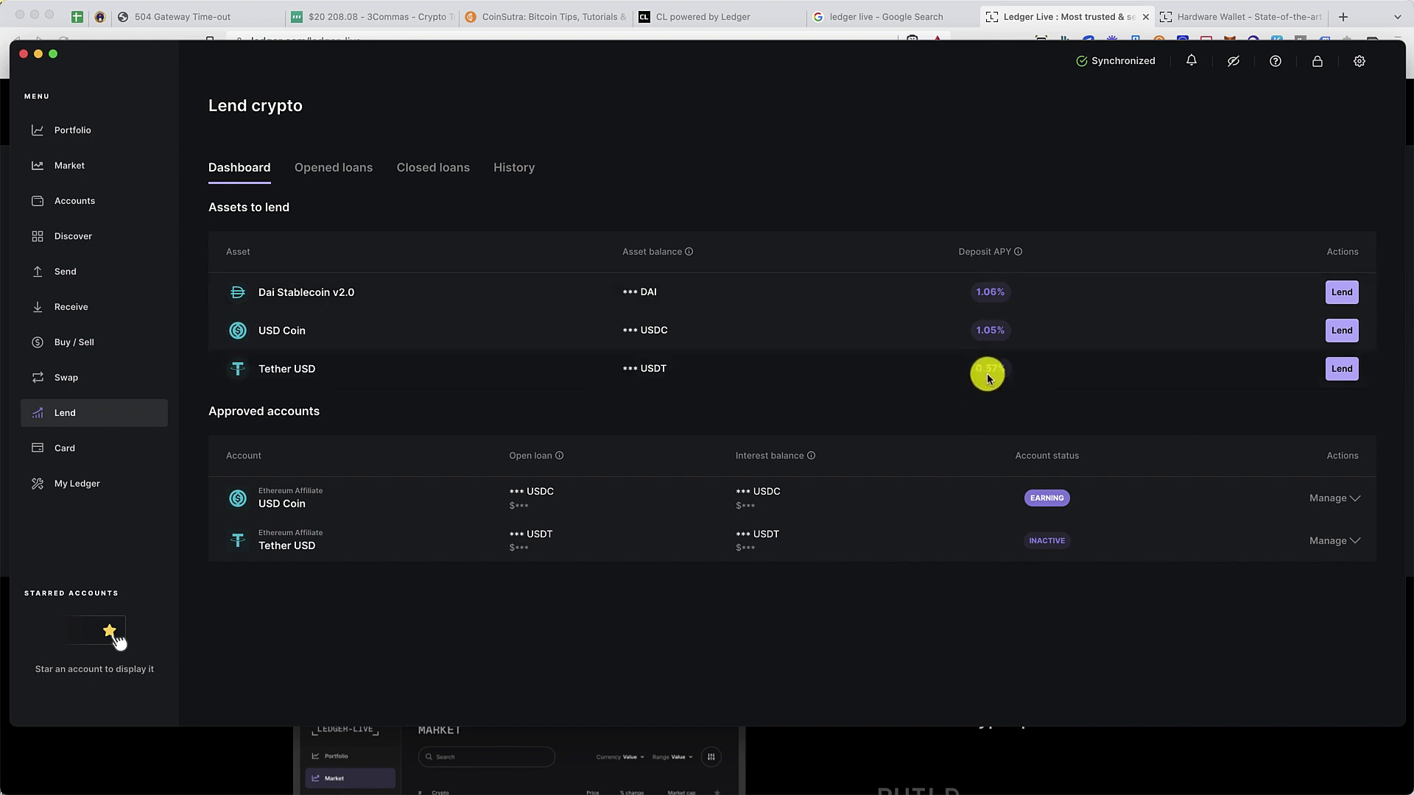
# - Open the CL Card page and read the Baanx card description and free card after a 100 USD top-up
pyautogui.click(60, 452)
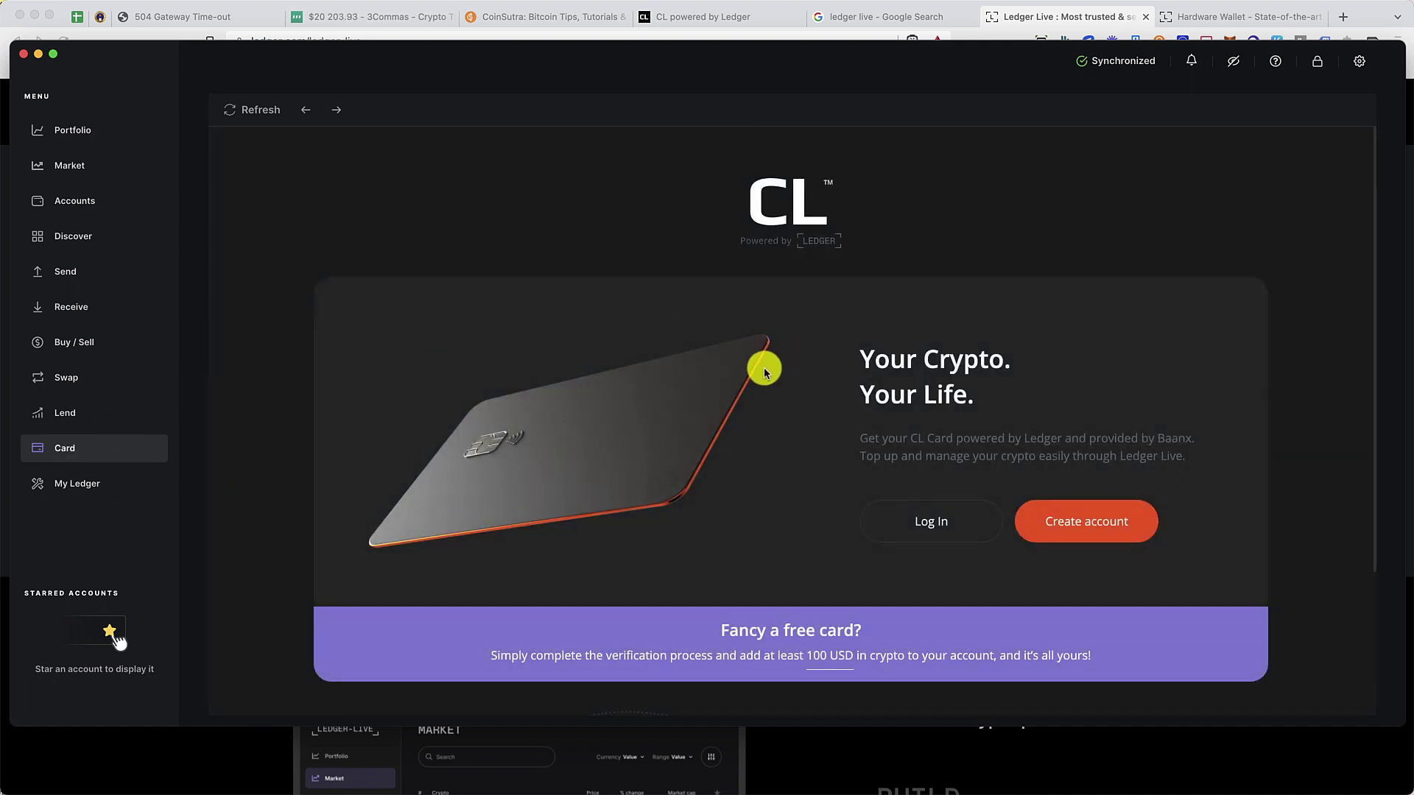
pyautogui.scroll(-3, 764, 372)
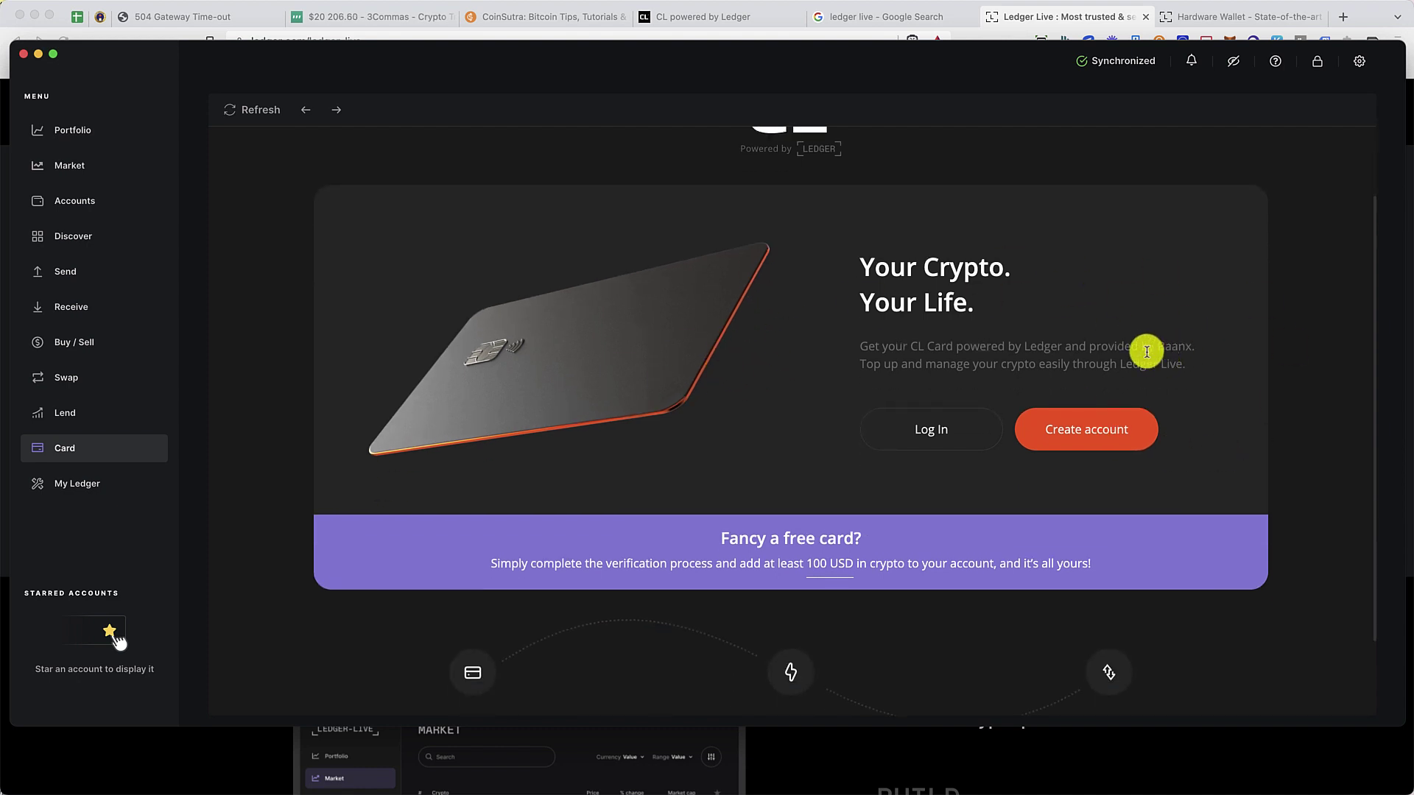
pyautogui.moveTo(1147, 349); pyautogui.dragTo(1212, 349)
pyautogui.click(1031, 352)
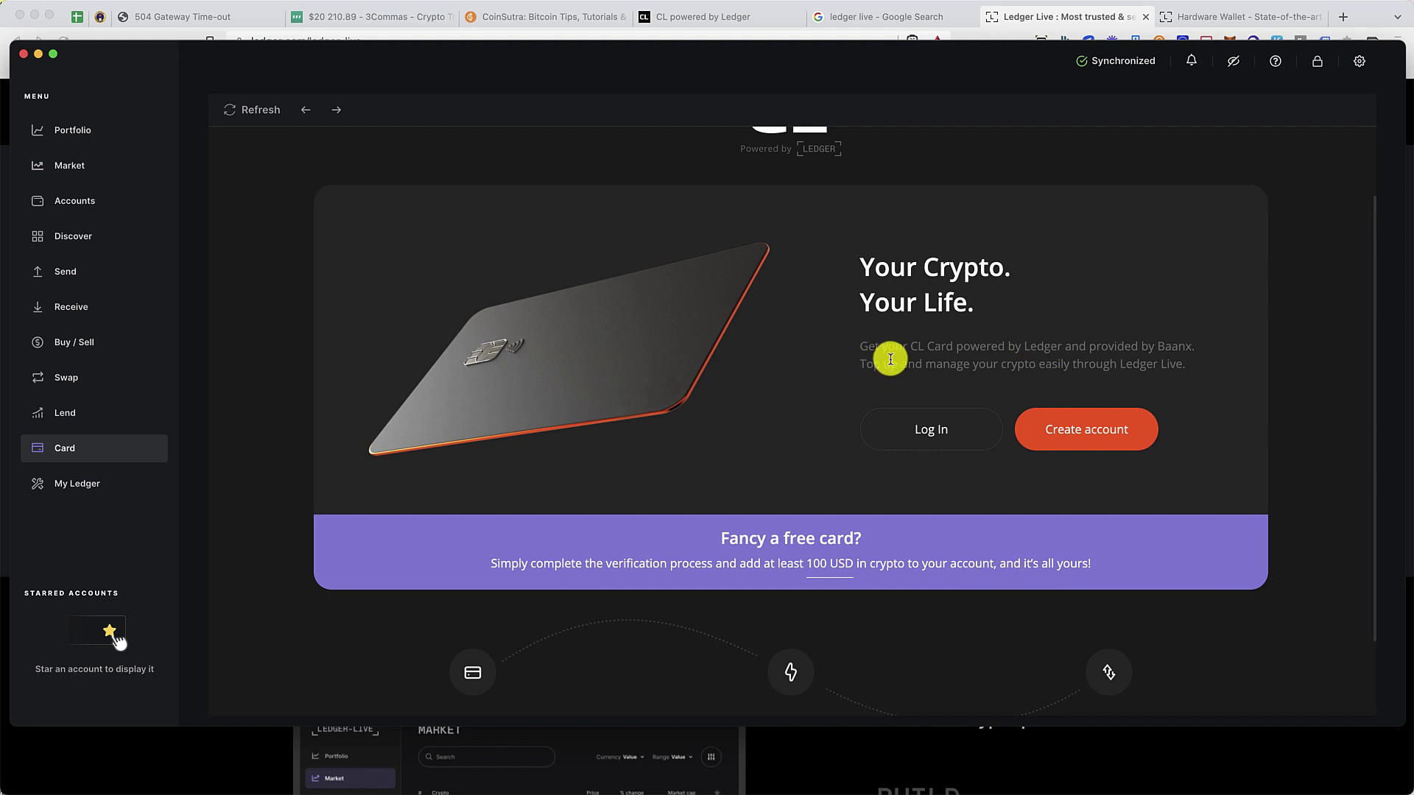
pyautogui.scroll(-2, 892, 358)
pyautogui.scroll(2, 892, 361)
pyautogui.scroll(2, 890, 363)
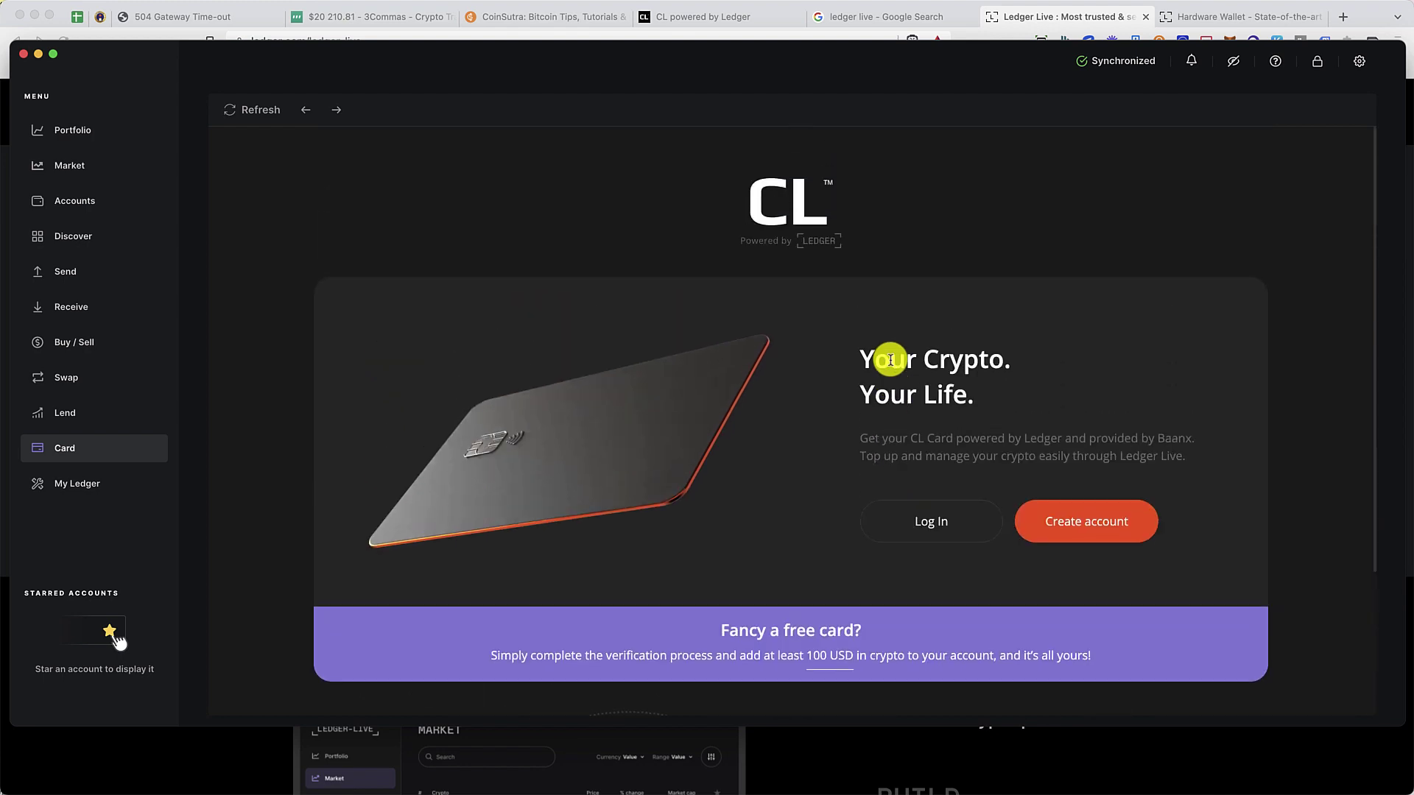
# - Switch to the cl-cards.com waiting-list page, select the word Baanx, and scroll through it
pyautogui.click(652, 16)
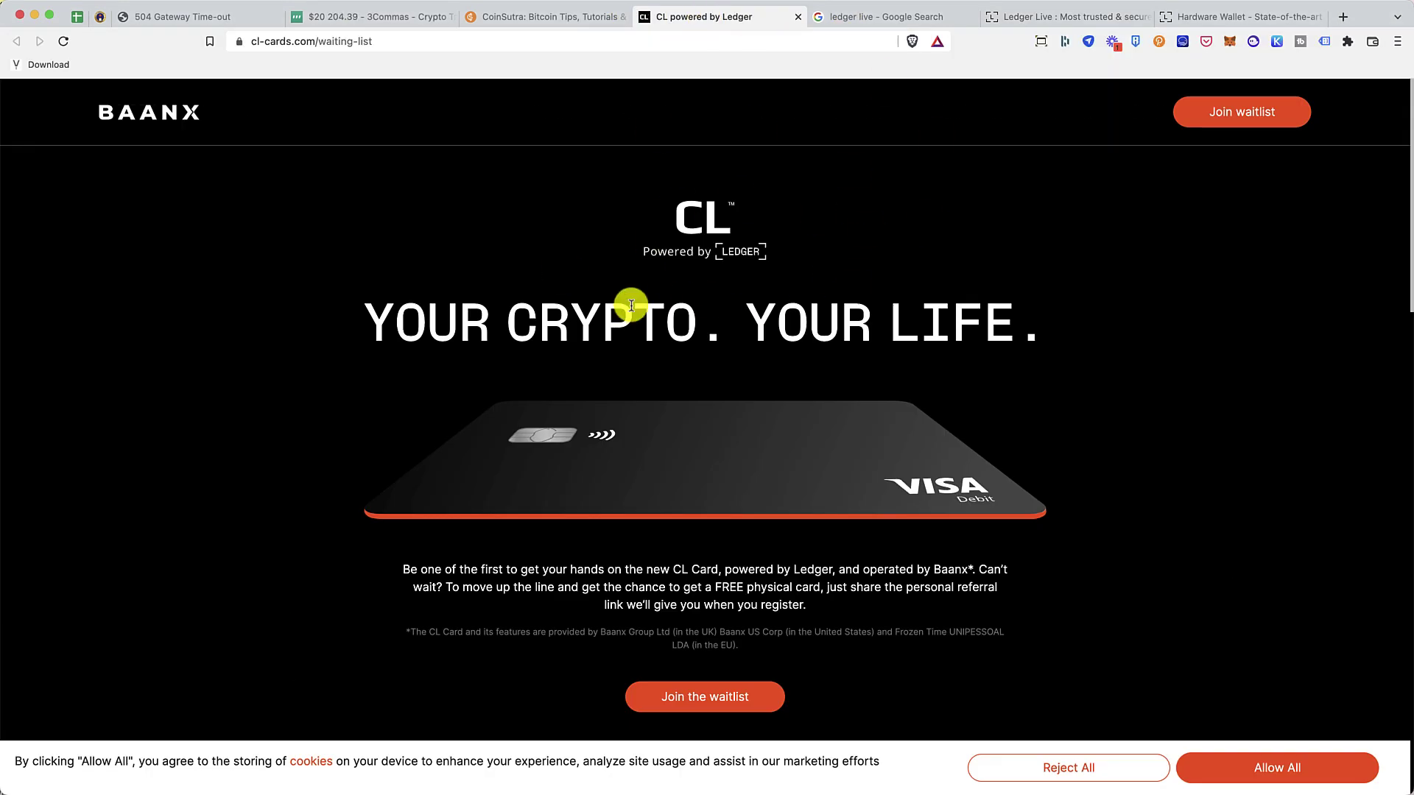
pyautogui.doubleClick(956, 571)
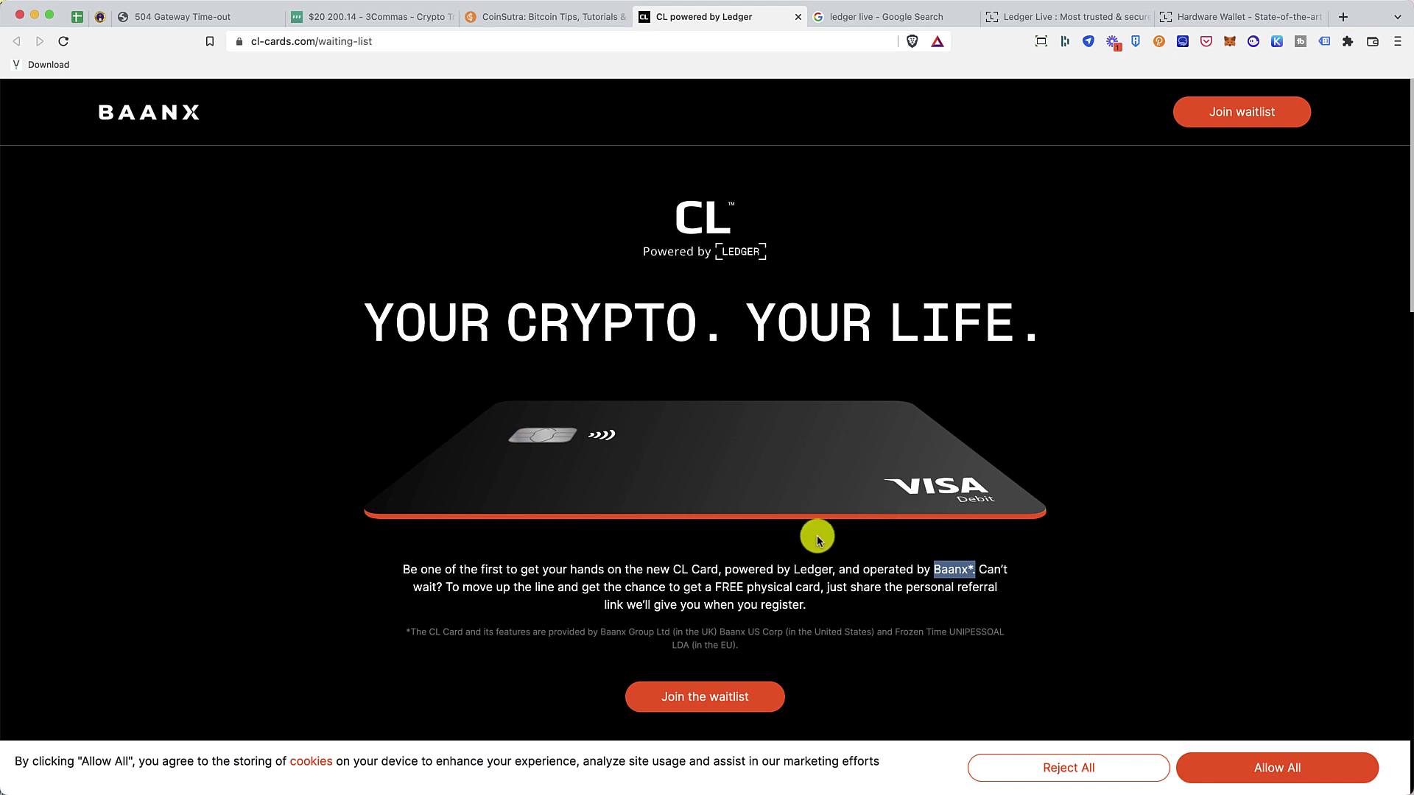
pyautogui.scroll(-3, 816, 539)
pyautogui.scroll(3, 815, 538)
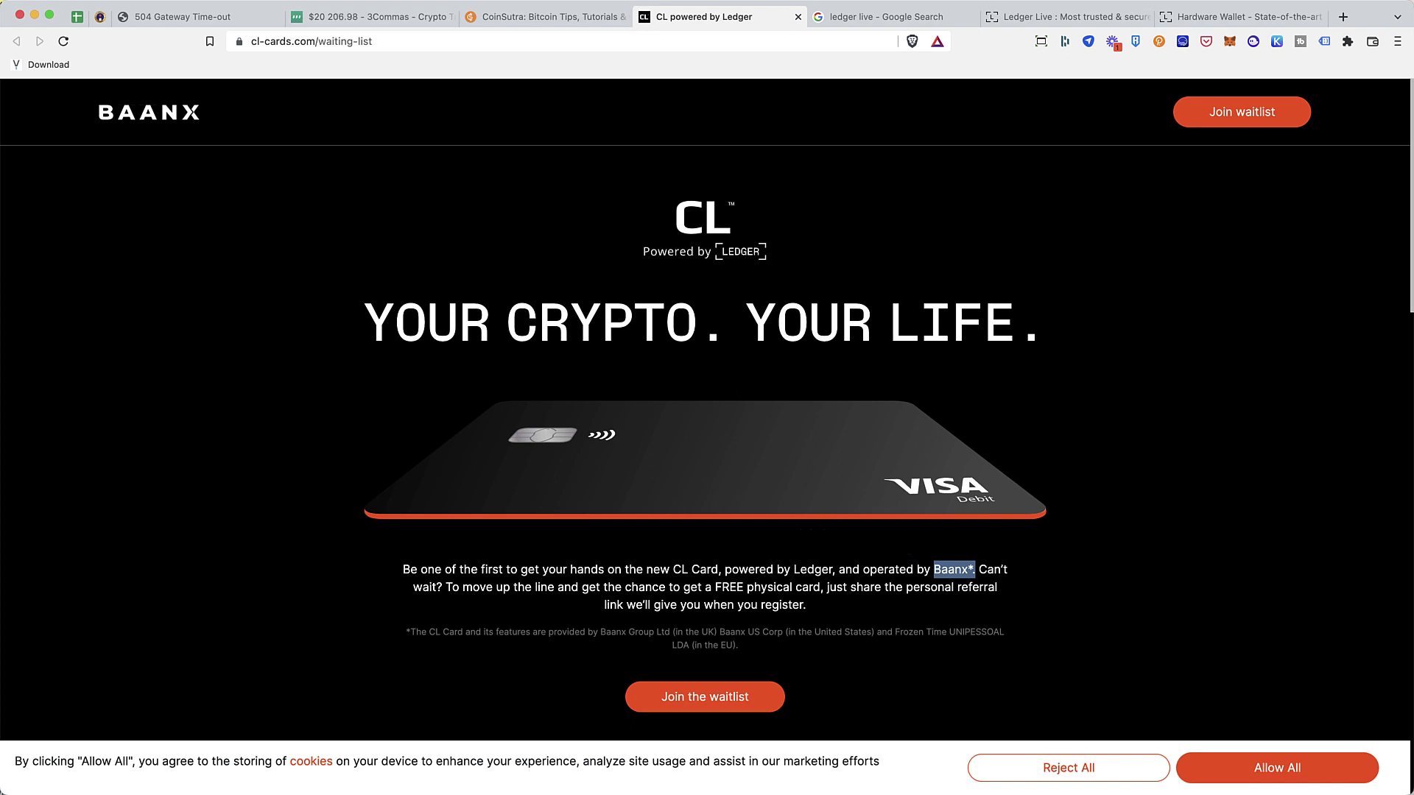
pyautogui.press('super+Tab')
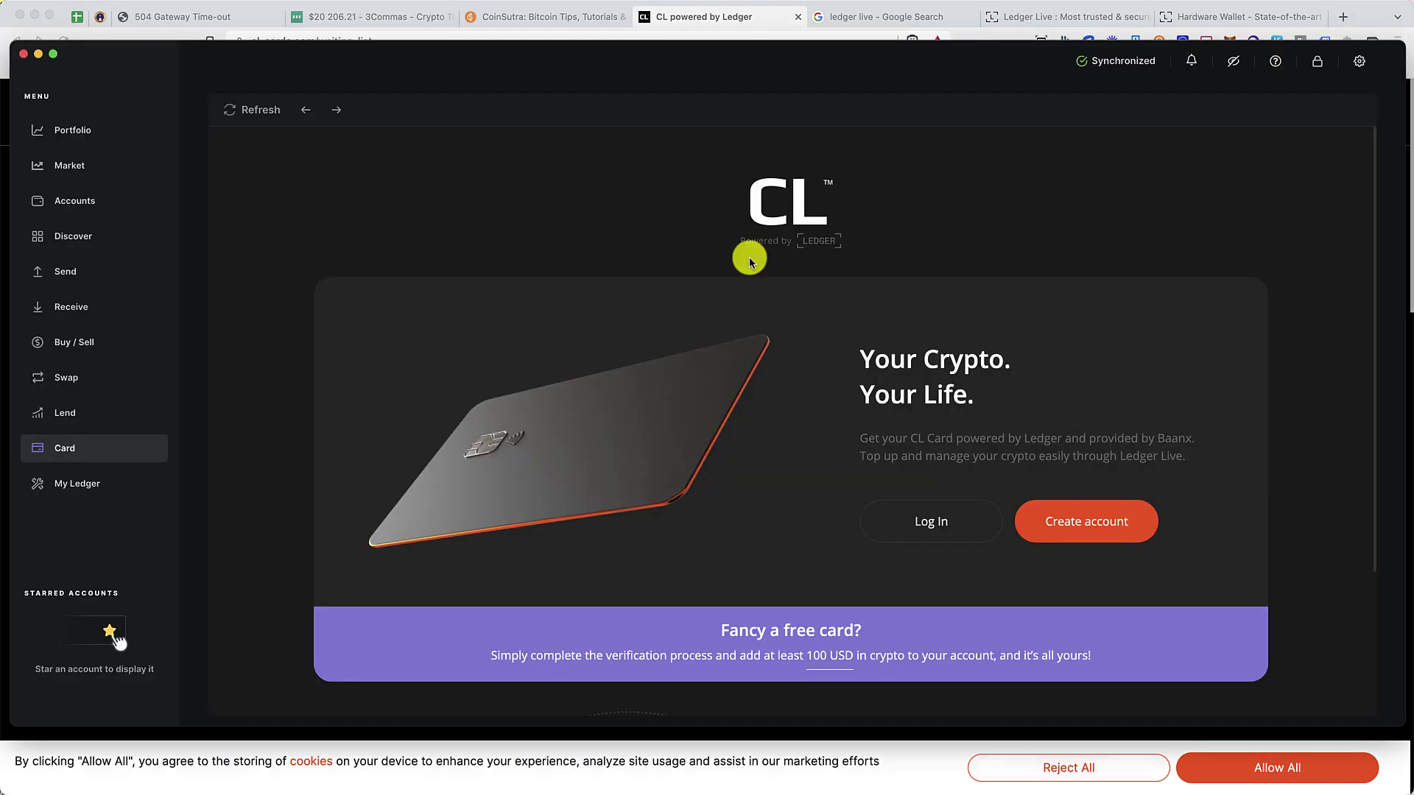